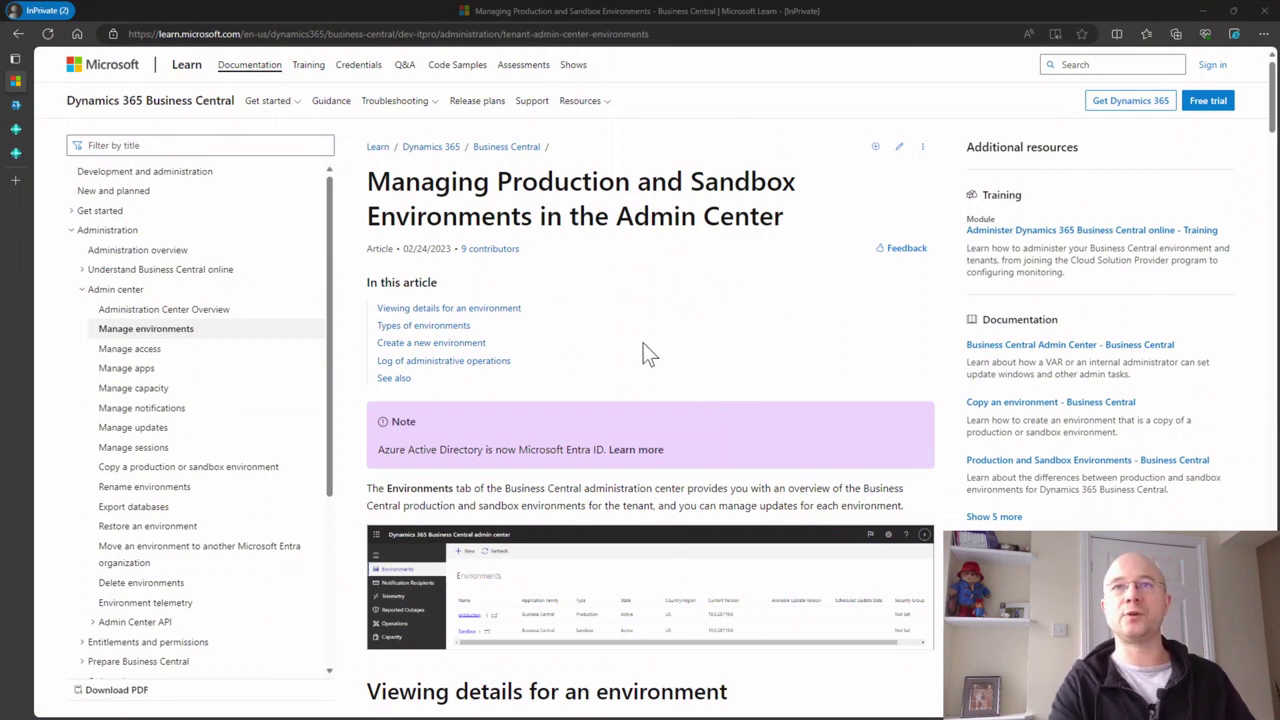
Scroll the Microsoft Learn article down to the Types of environments section.
scroll(600, 357, "down", 5)
scroll(600, 357, "down", 3)
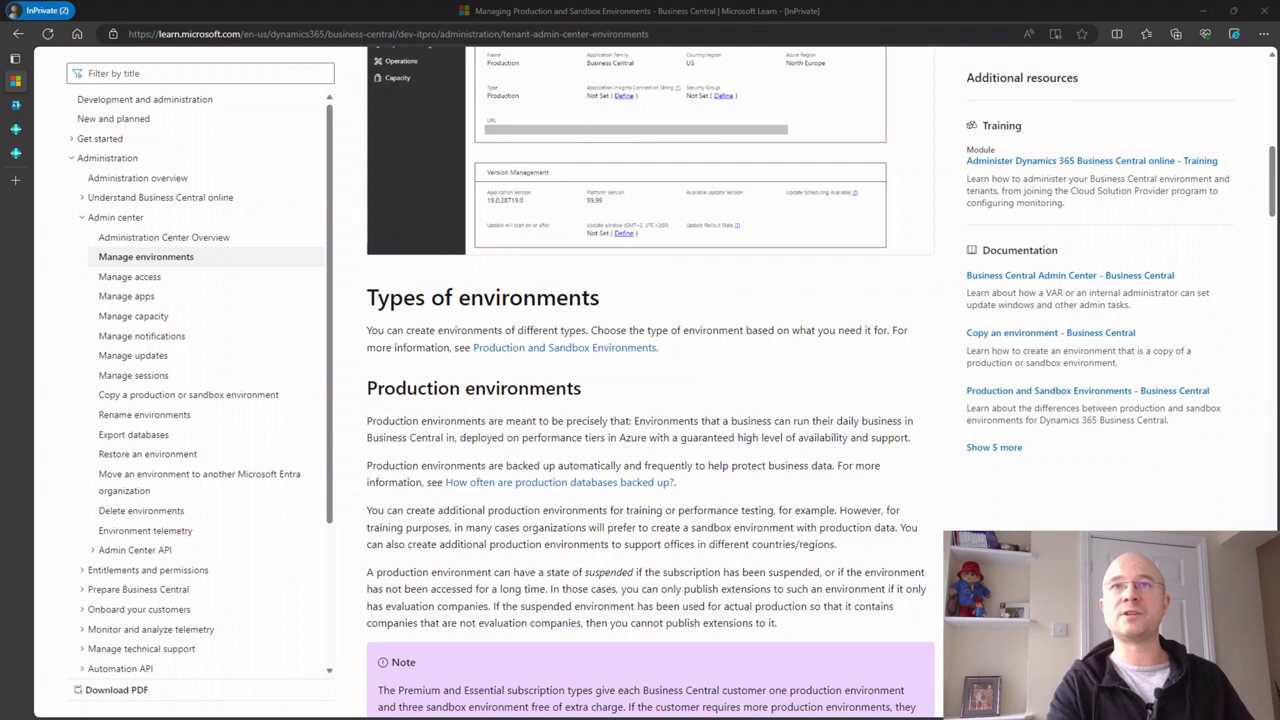
left_click(596, 34)
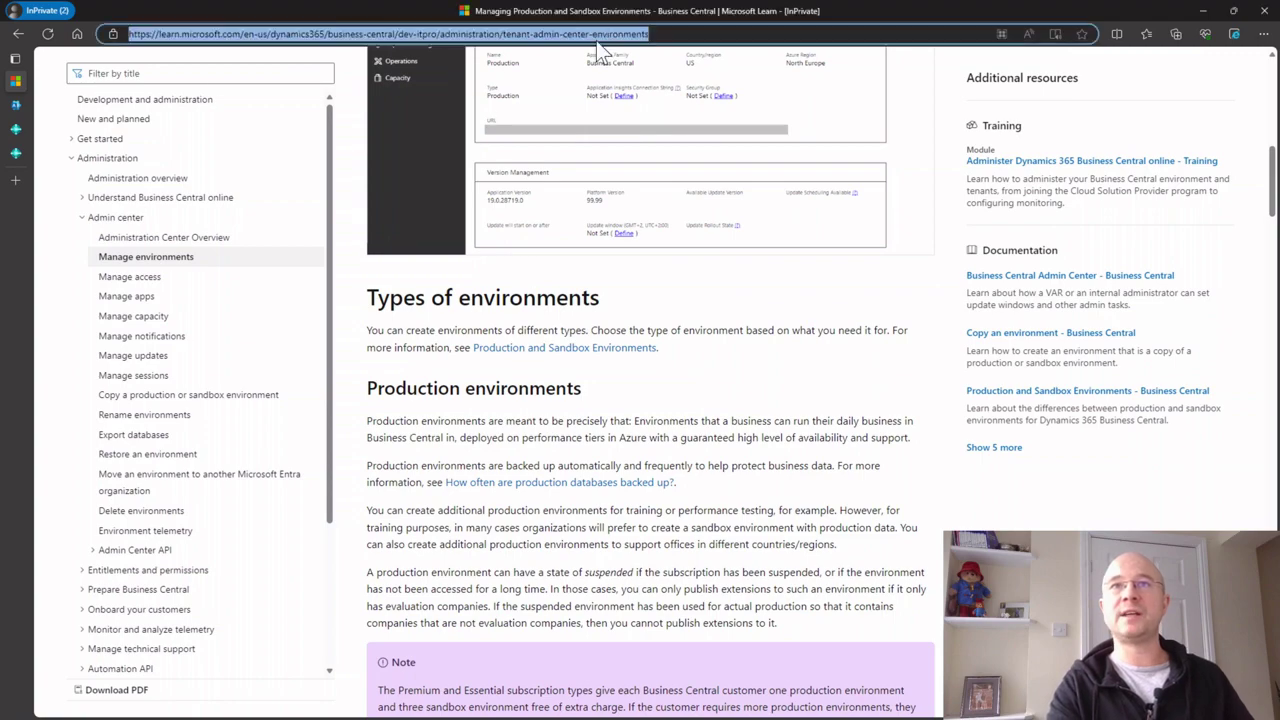
left_click(629, 445)
scroll(629, 445, "down", 4)
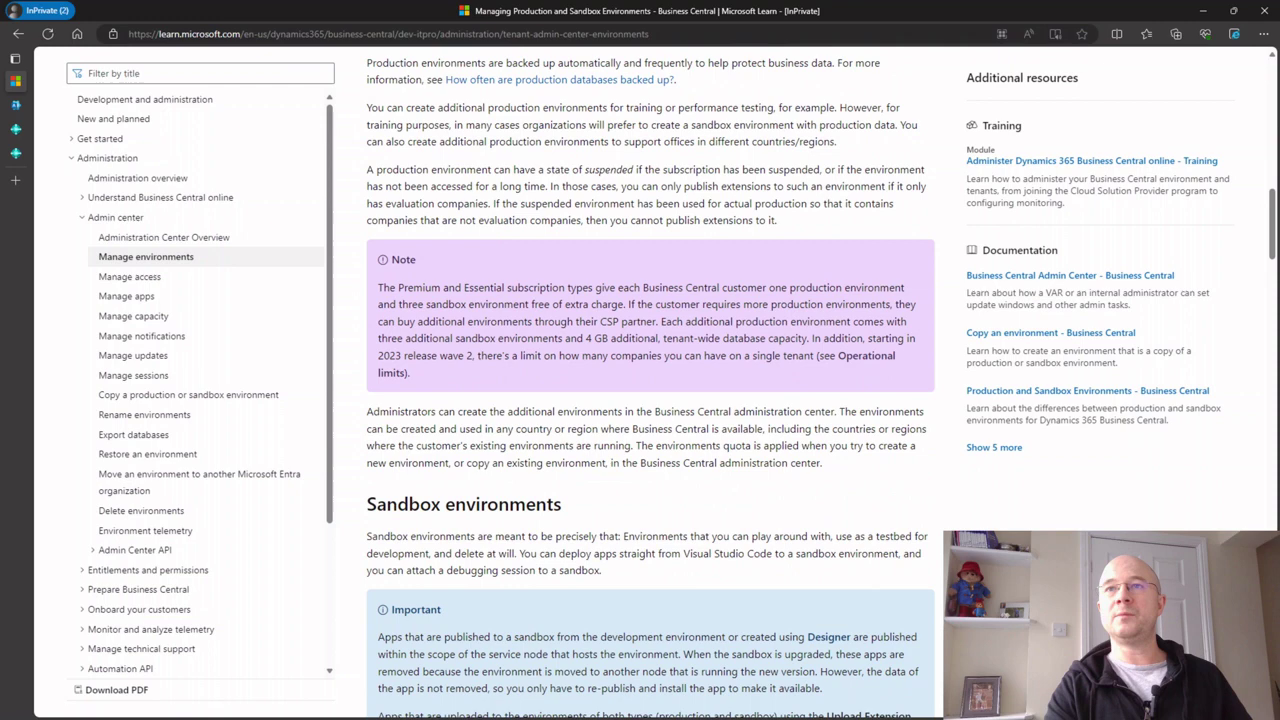
Highlight the note on included free environments, then go to the Business Central home page.
left_click_drag(768, 288, 613, 317)
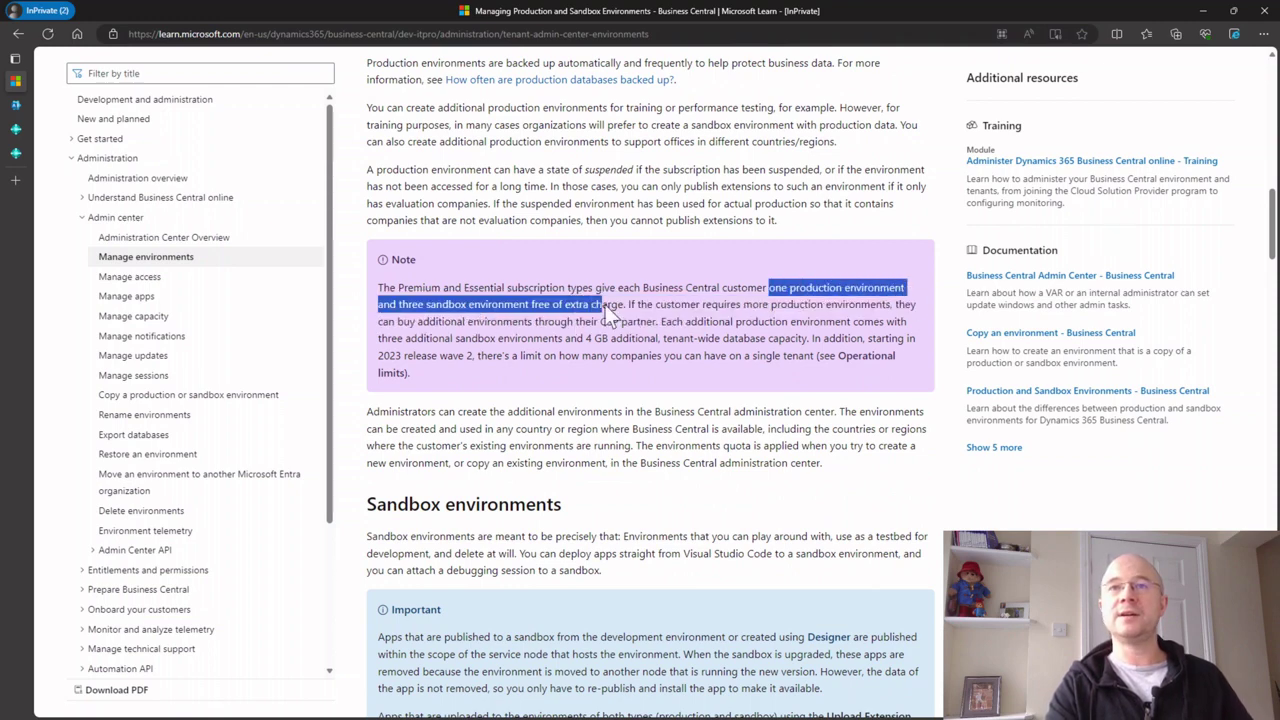
left_click(613, 317)
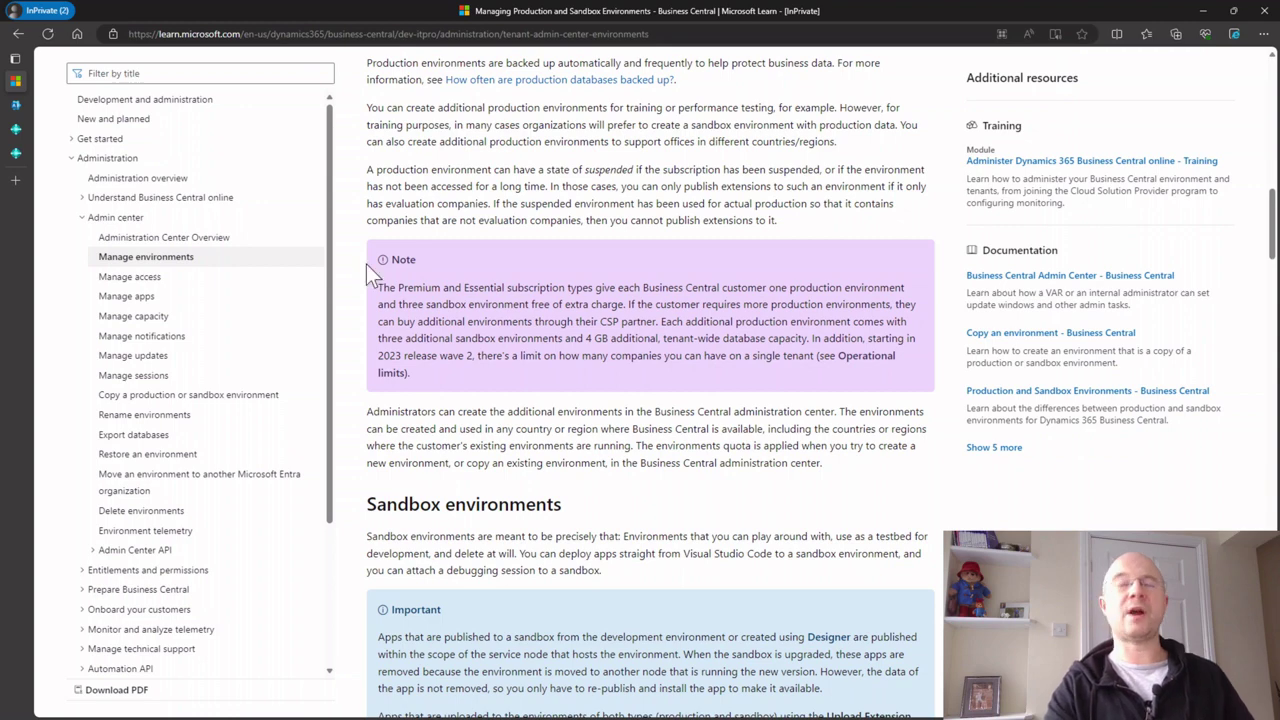
left_click(15, 129)
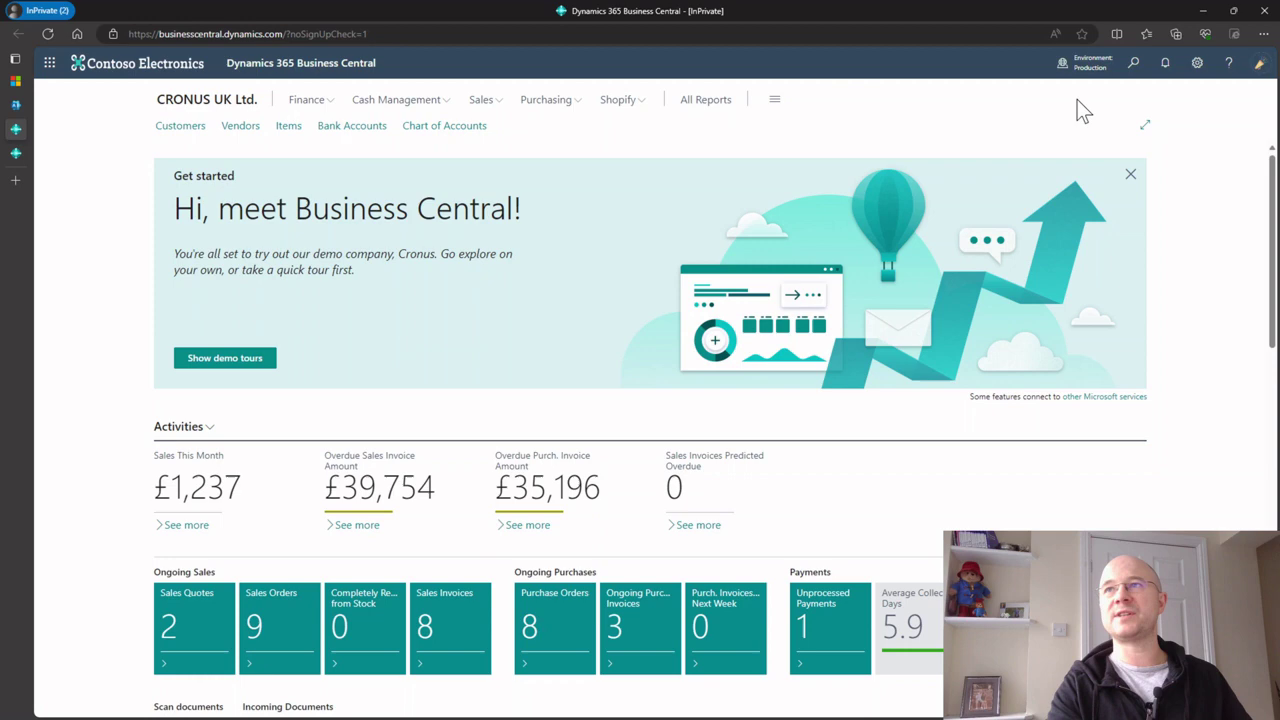
left_click(1262, 68)
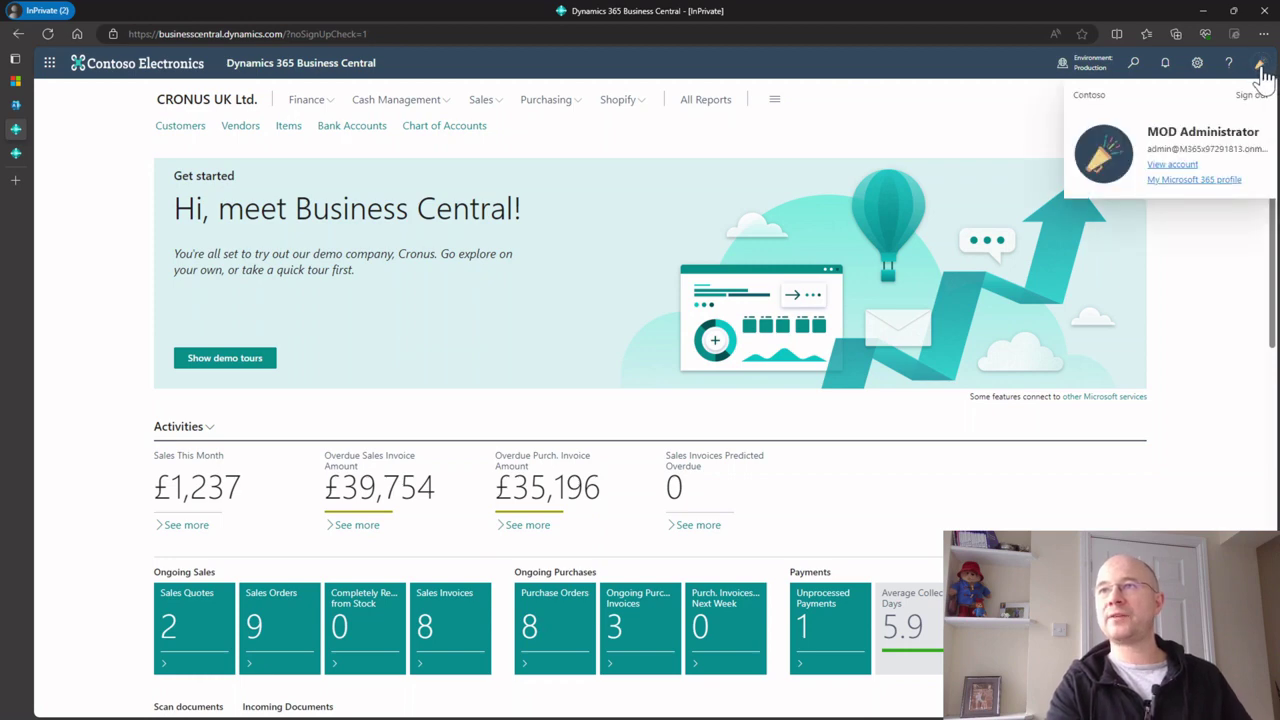
left_click(1262, 68)
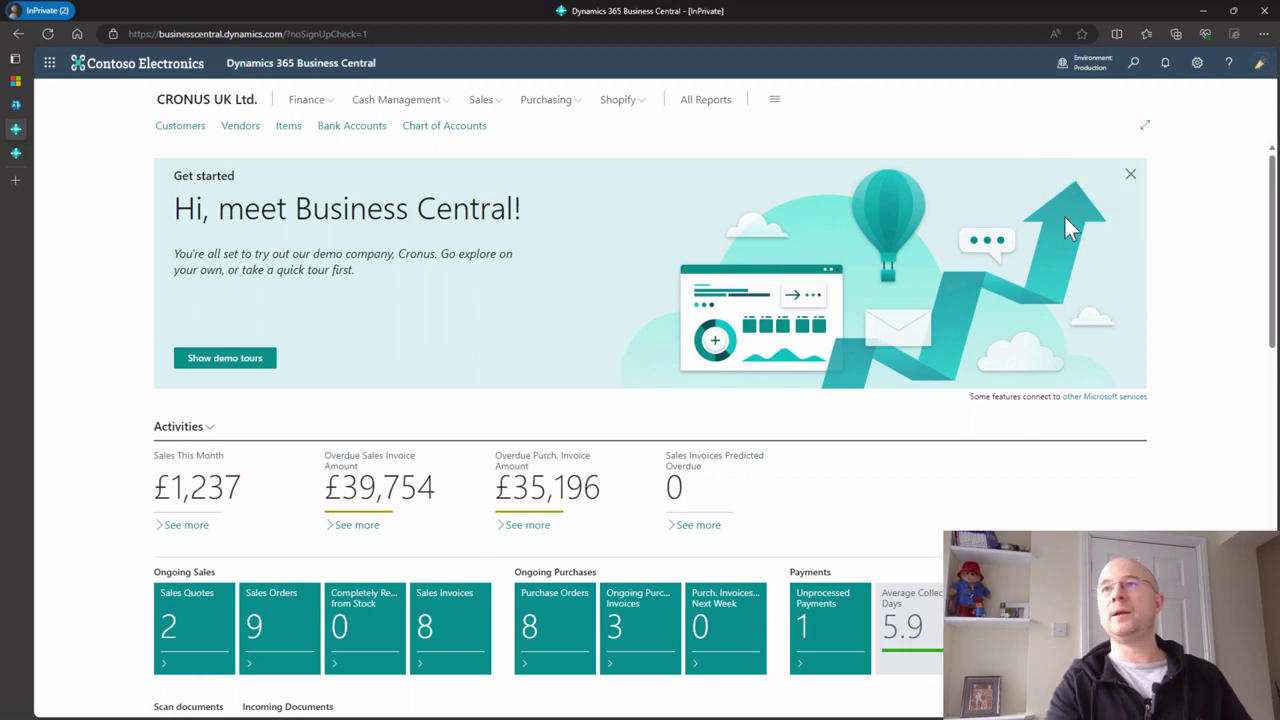
left_click(1195, 72)
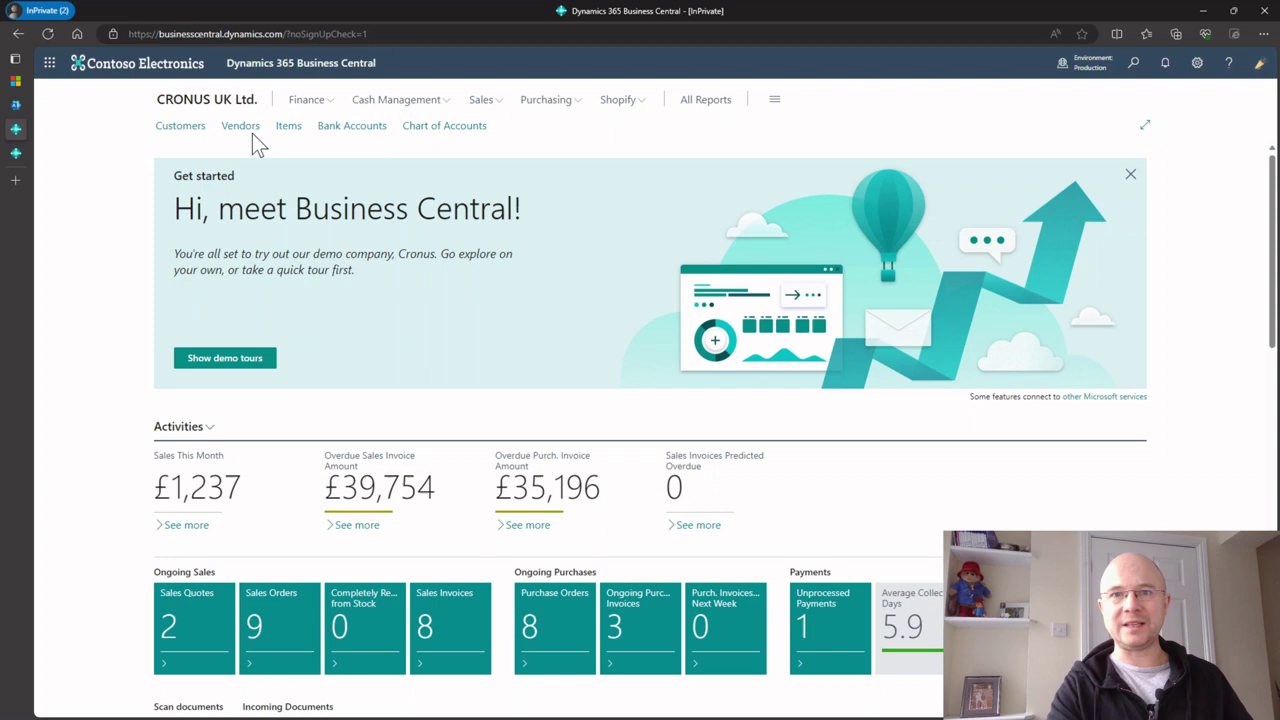
Check the second user's Business Central account and settings, then go to the Microsoft 365 admin center.
left_click(16, 154)
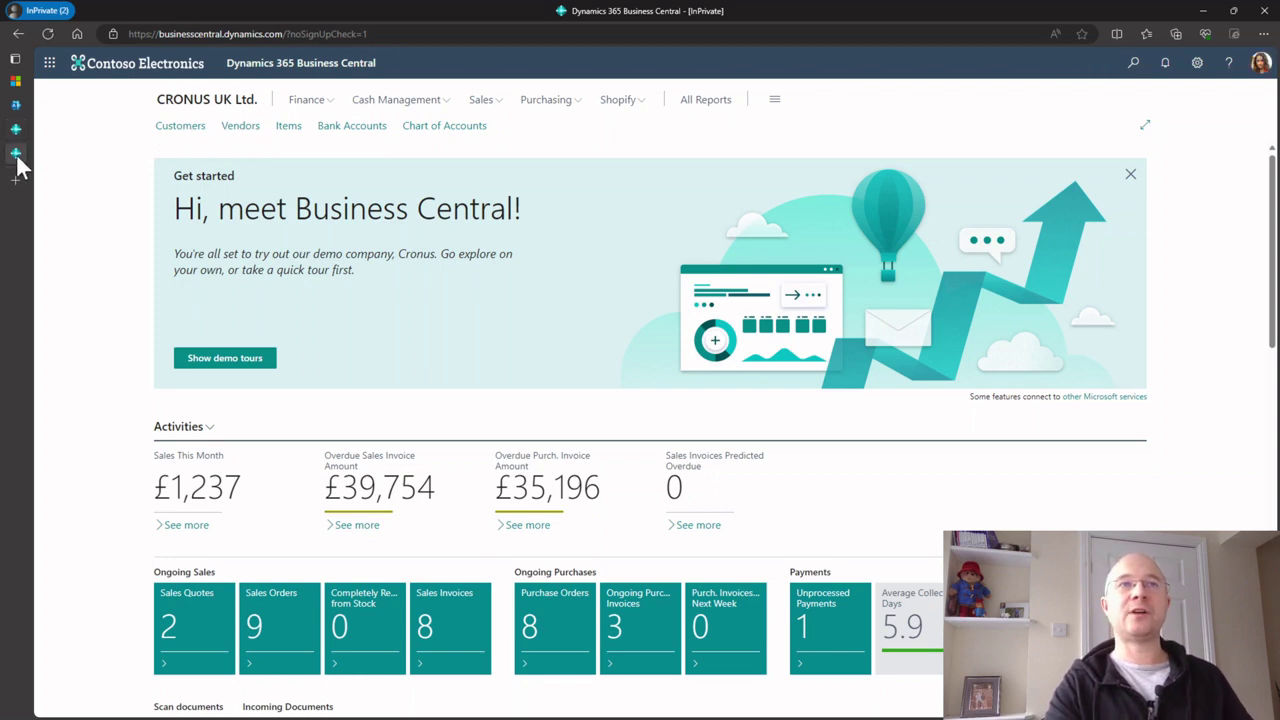
left_click(1259, 66)
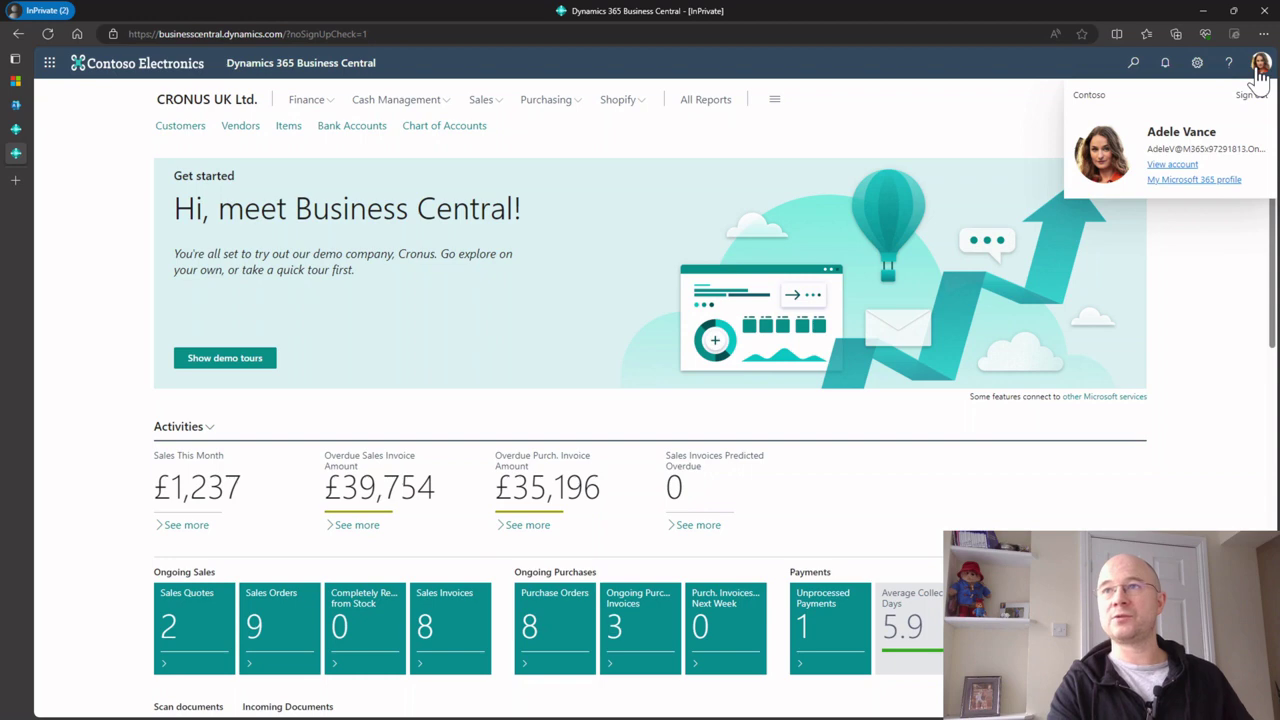
left_click(1197, 64)
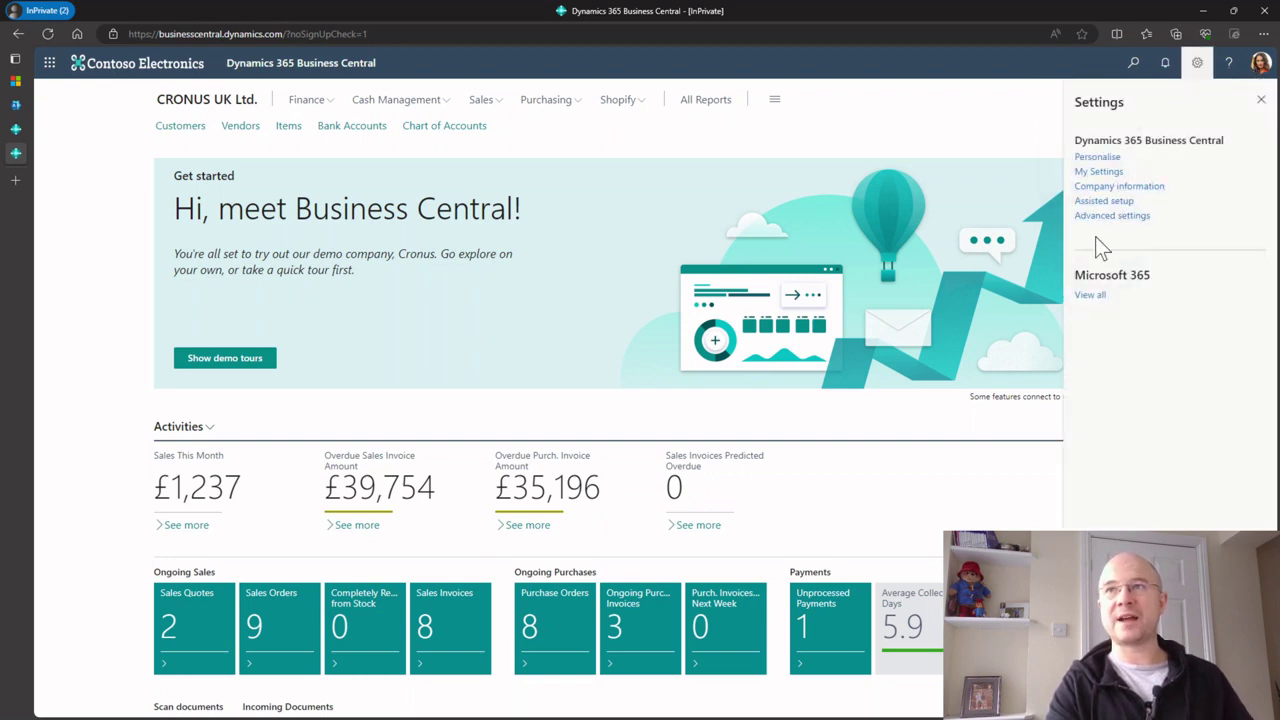
left_click(976, 145)
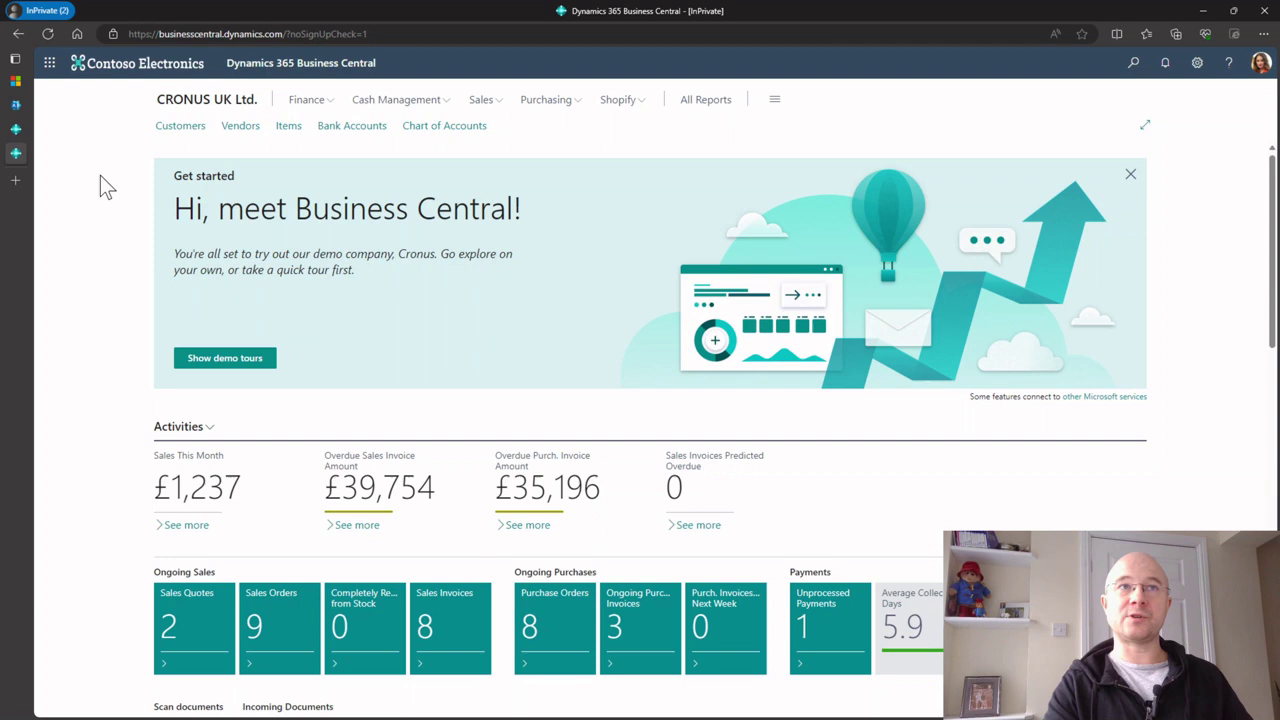
left_click(16, 104)
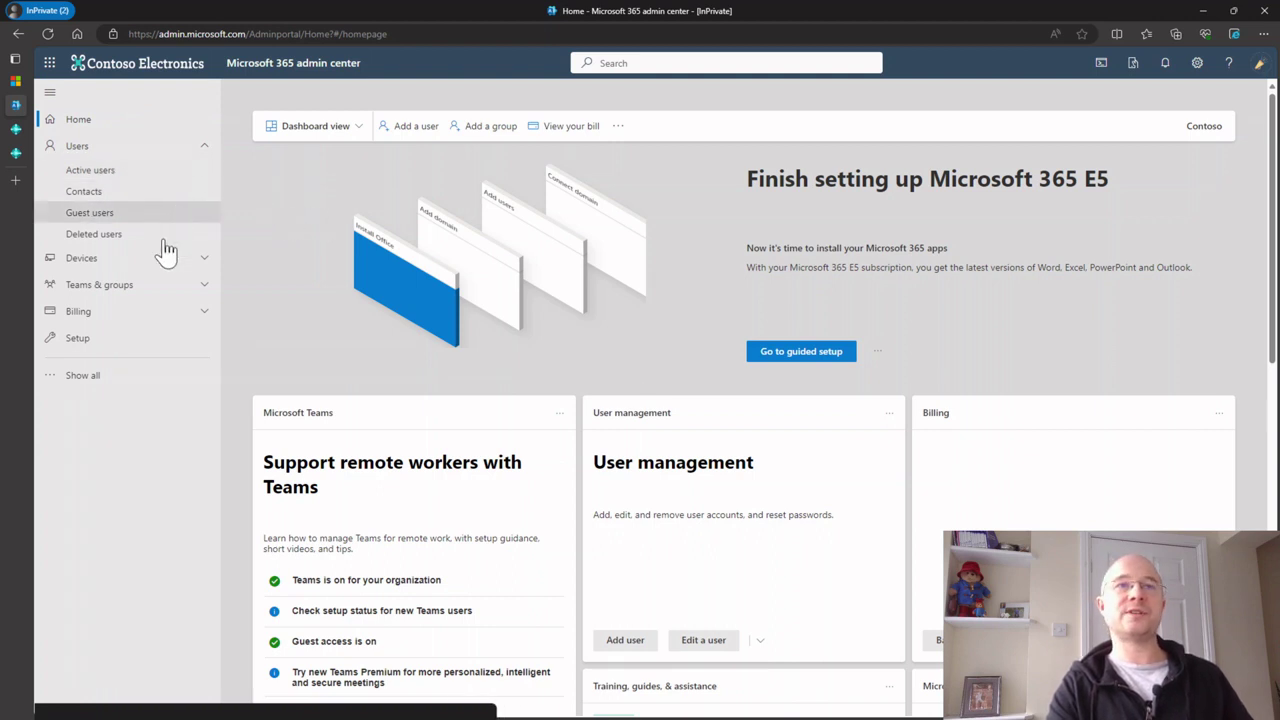
Open the Business Central user's admin roles from the Active users list.
left_click(163, 286)
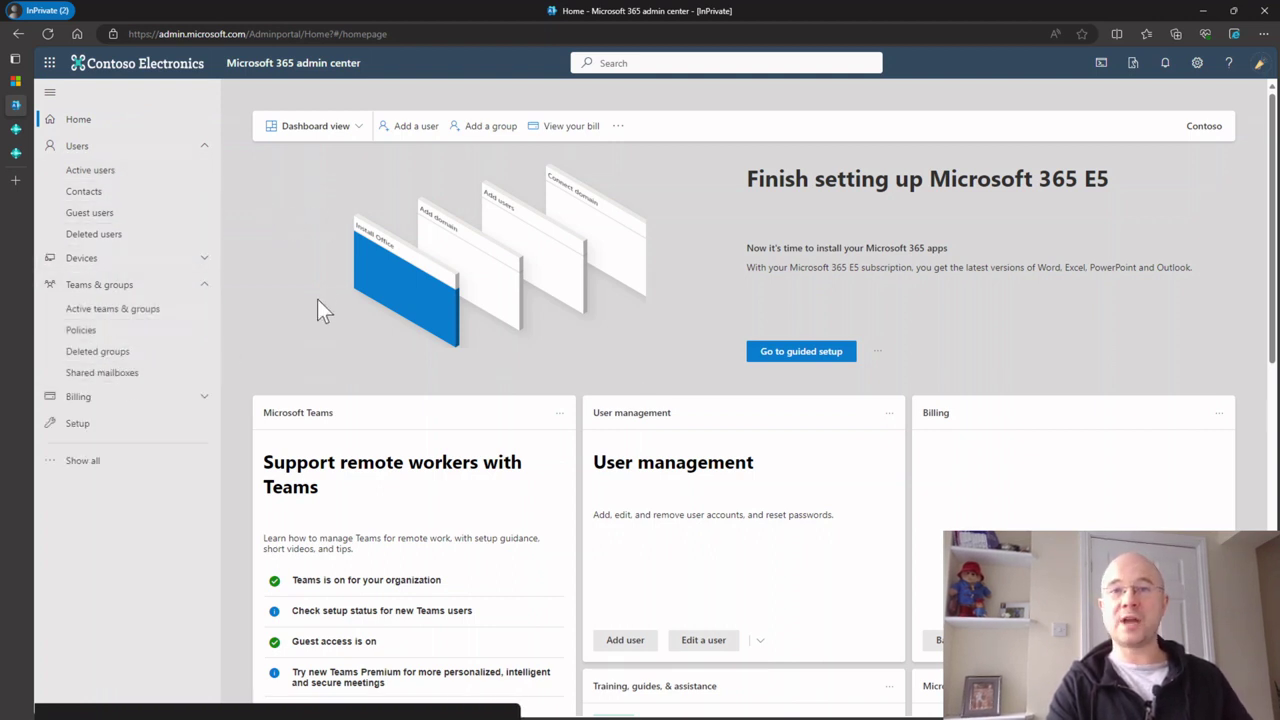
left_click(100, 172)
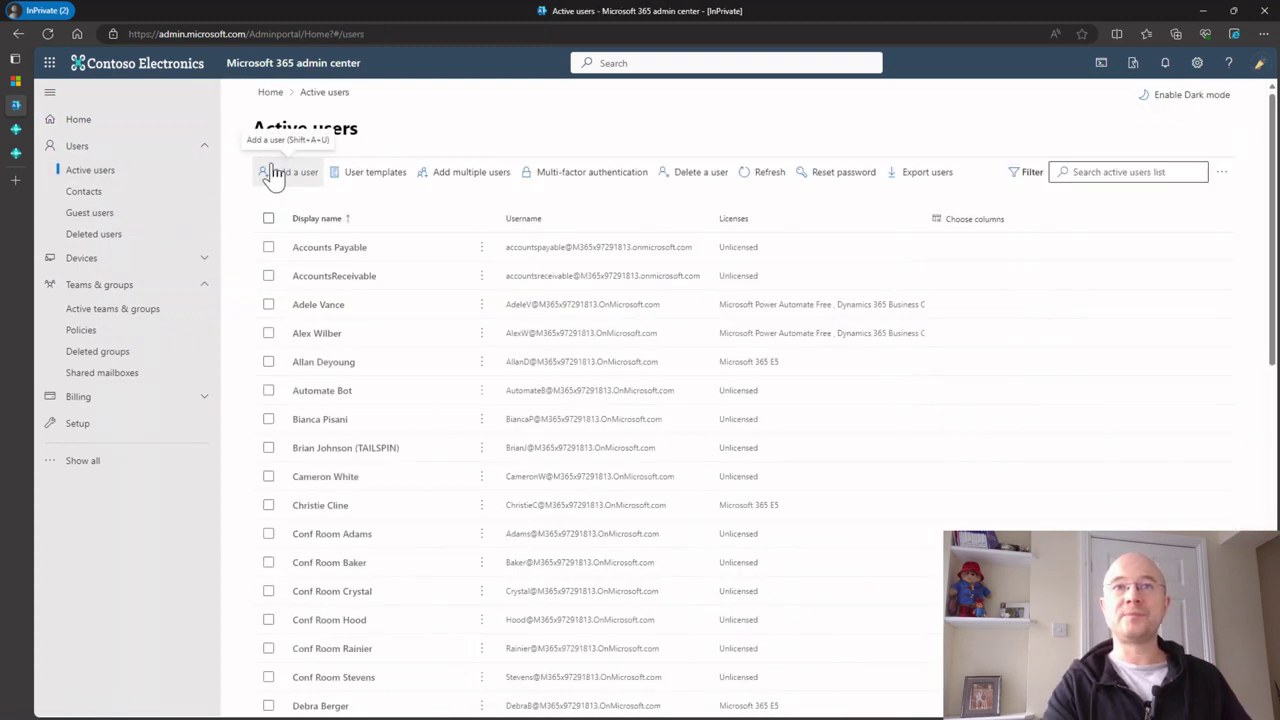
left_click(318, 313)
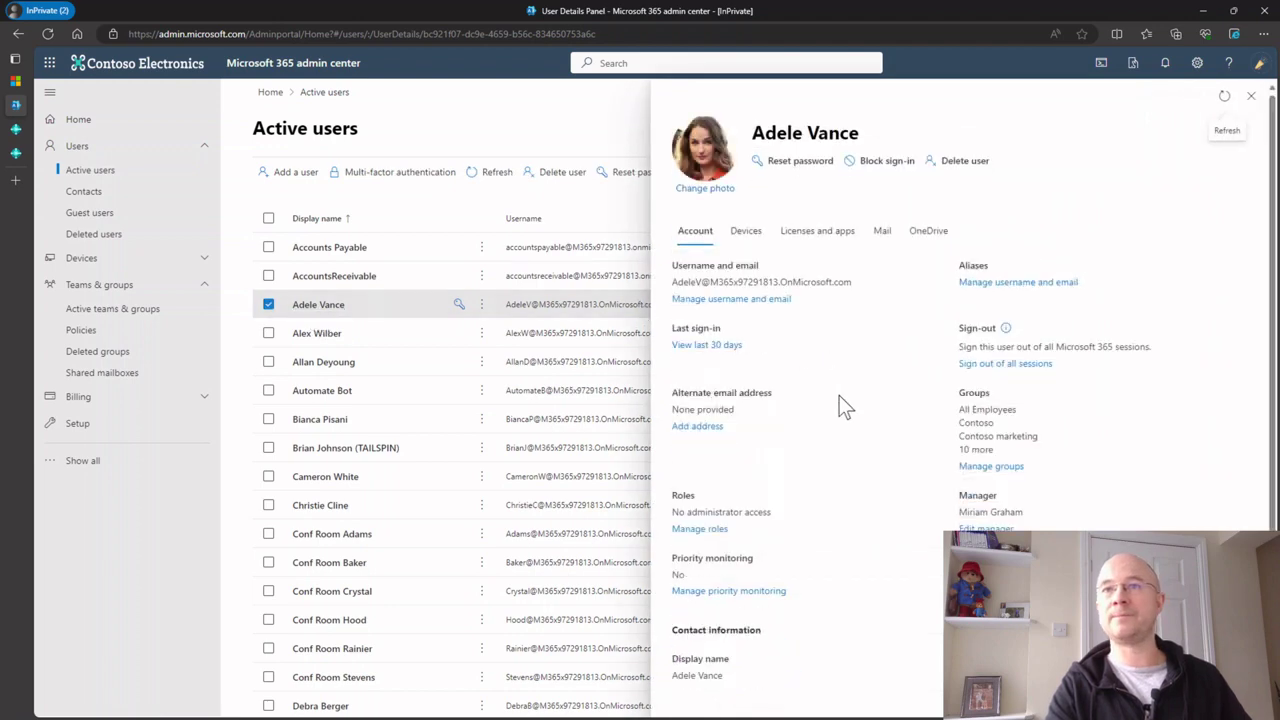
left_click(697, 529)
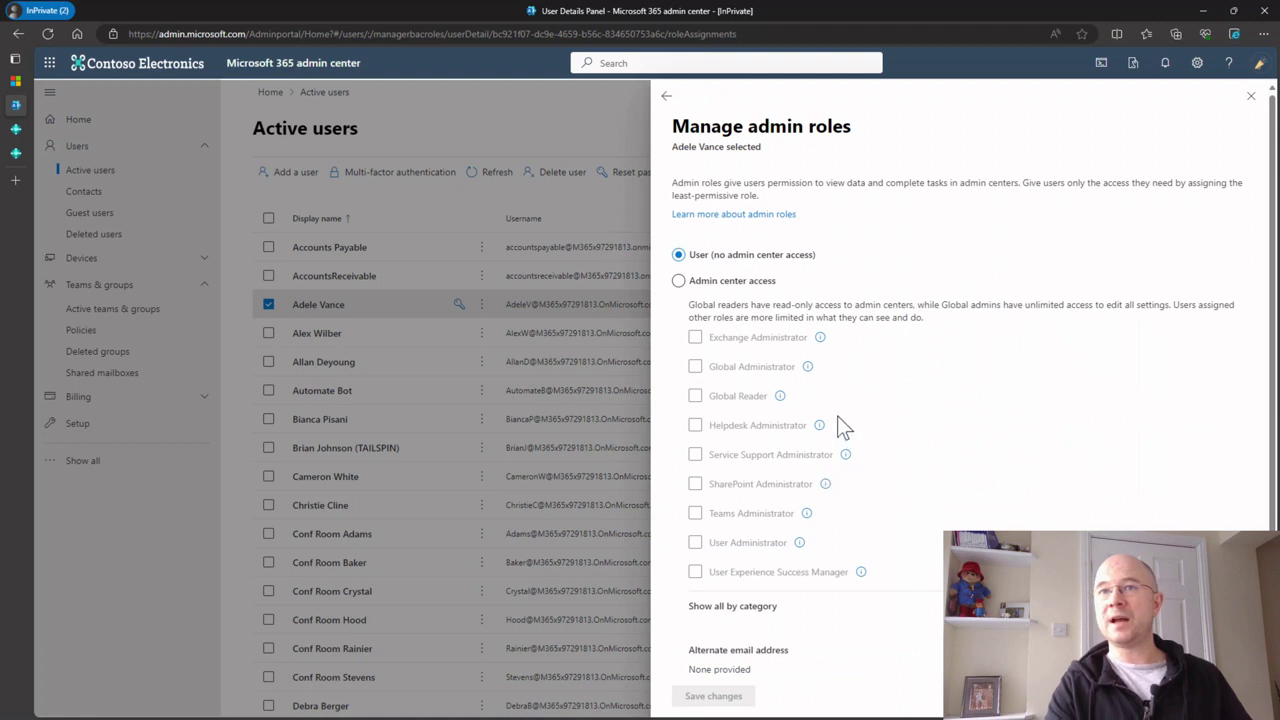
Review all admin roles by category, then close the user's details panel.
scroll(836, 420, "down", 1)
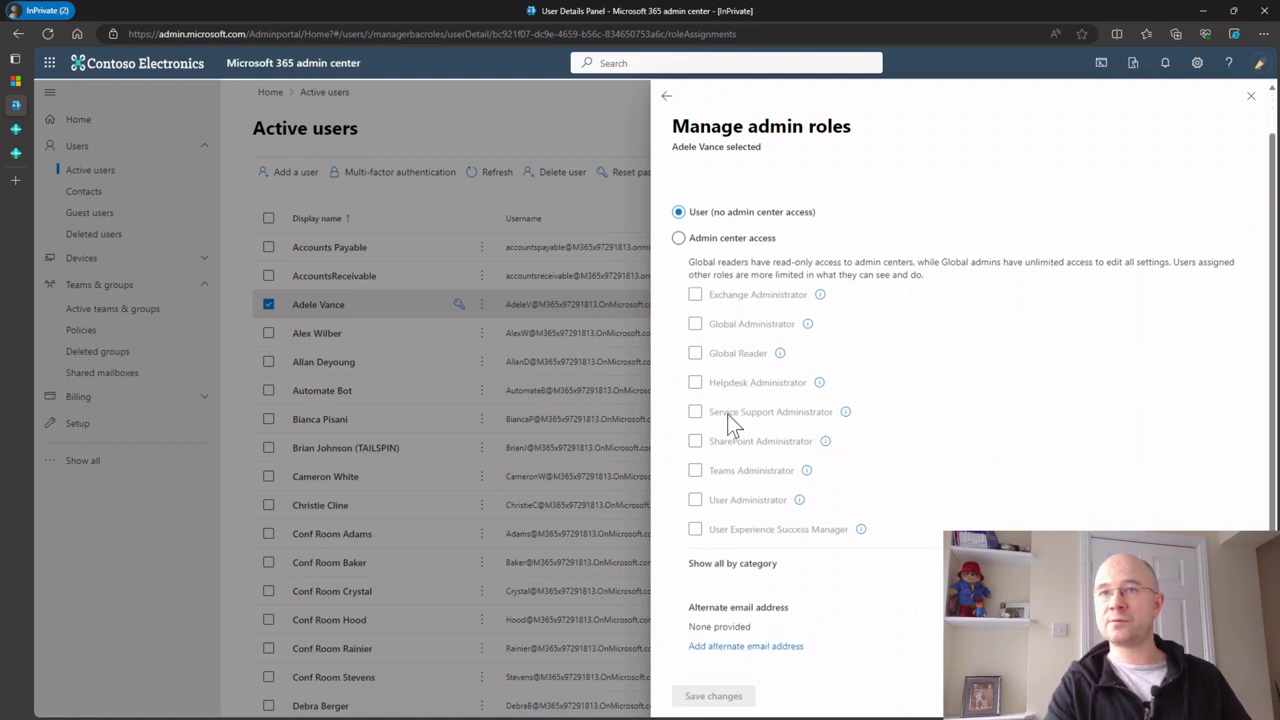
left_click(735, 565)
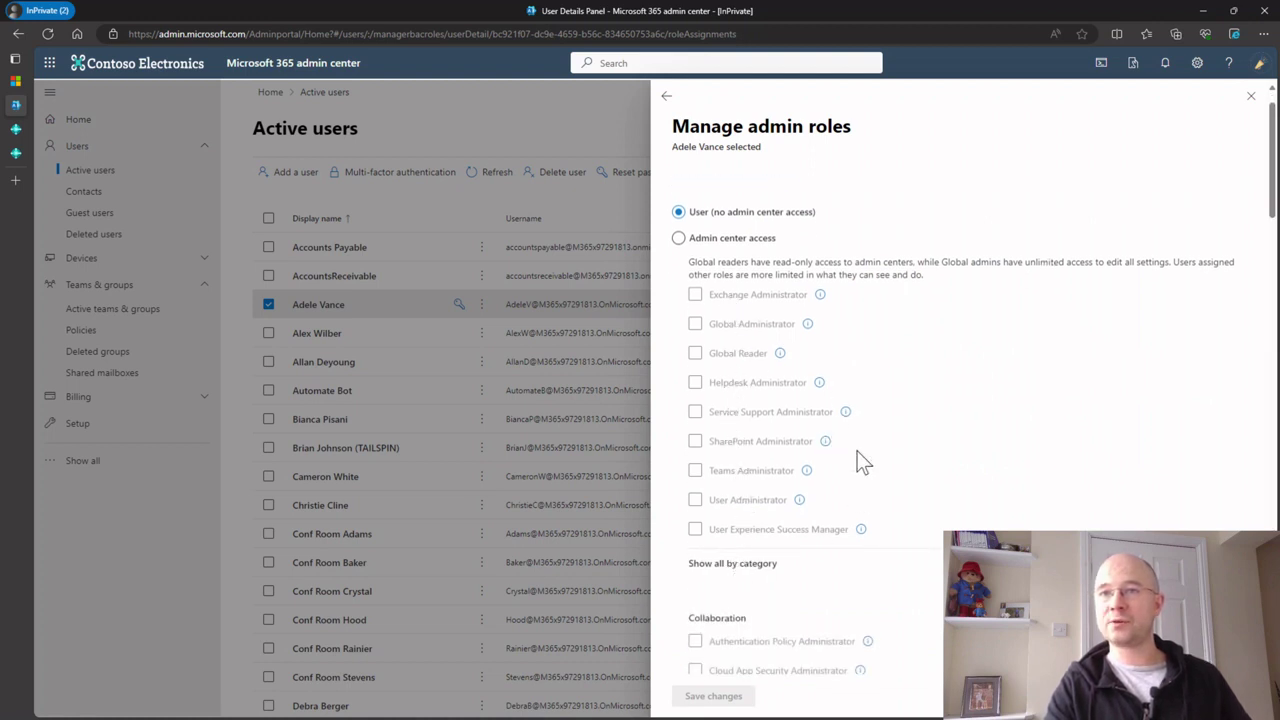
scroll(857, 455, "down", 3)
scroll(857, 445, "down", 1)
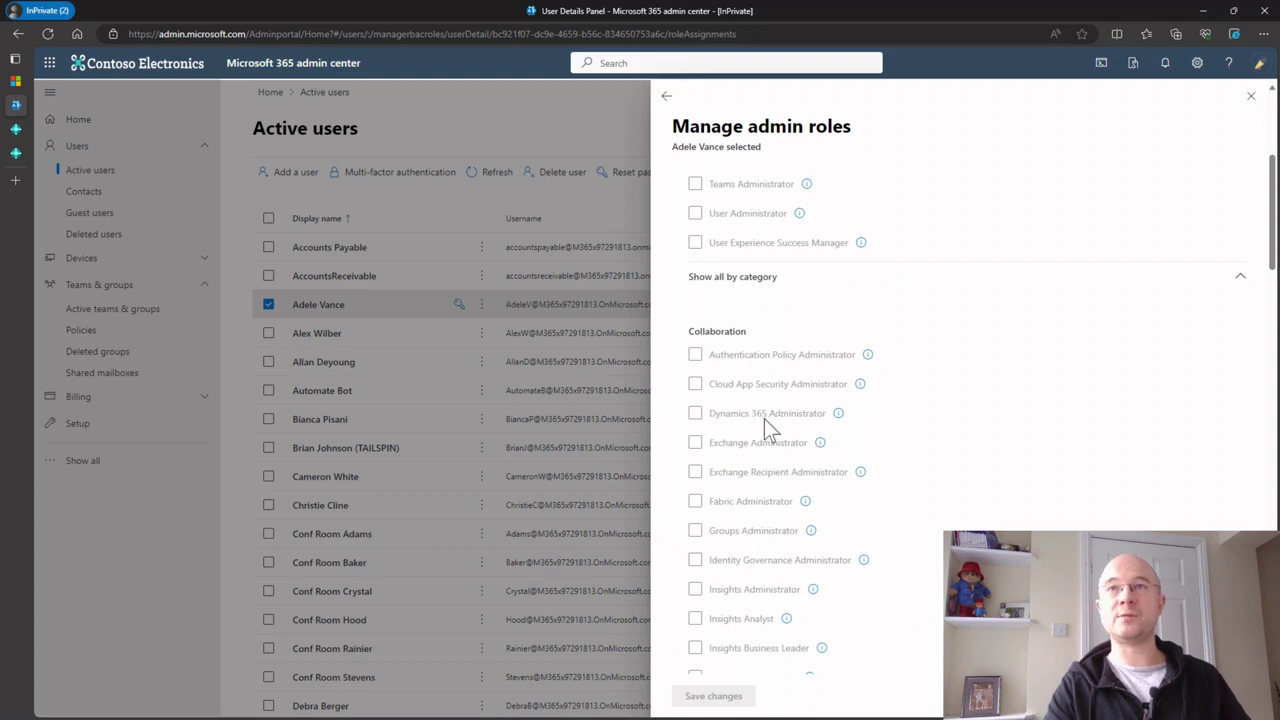
left_click(666, 96)
left_click(1250, 96)
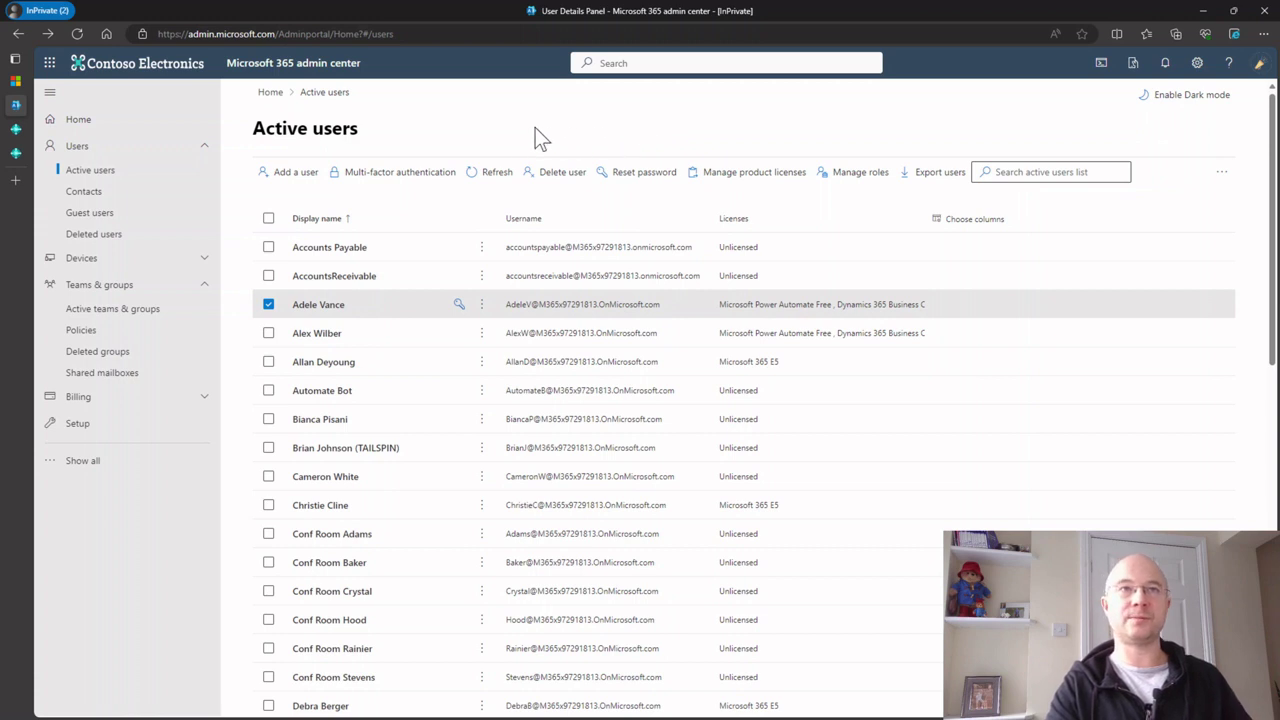
Launch the Business Central admin center from Settings, signing in as the administrator.
left_click(16, 129)
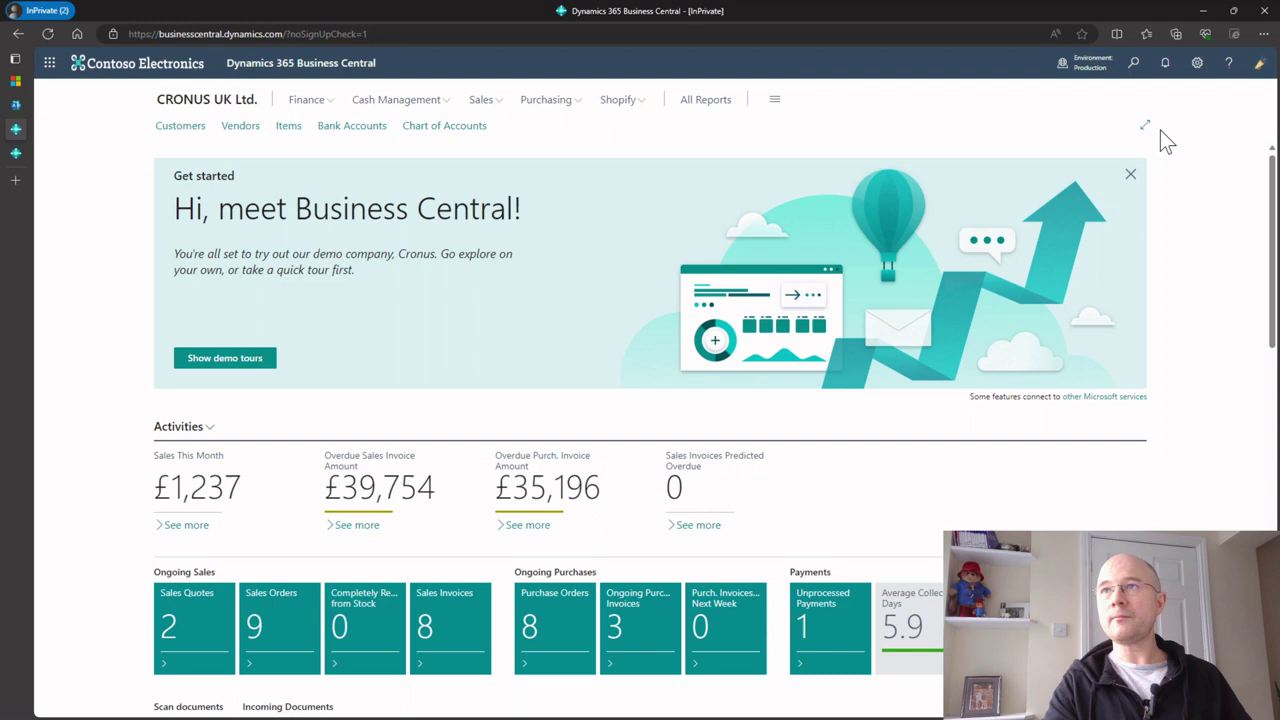
left_click(1197, 63)
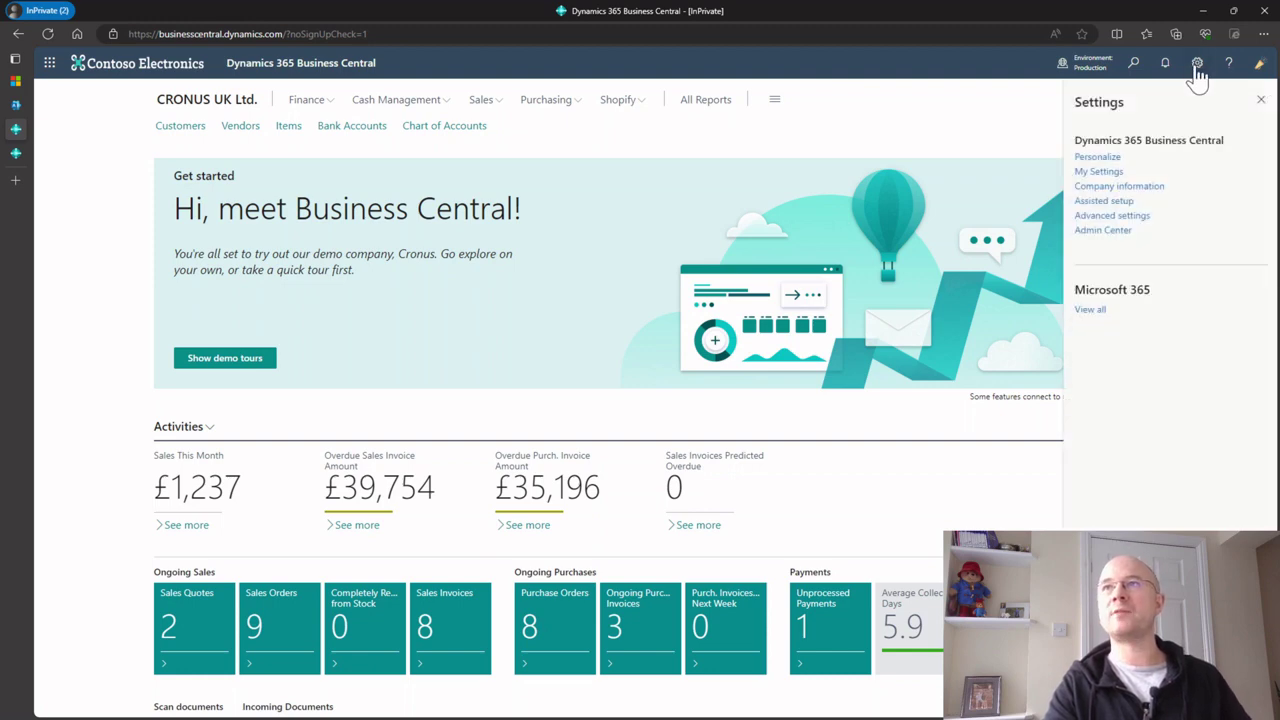
left_click(1112, 231)
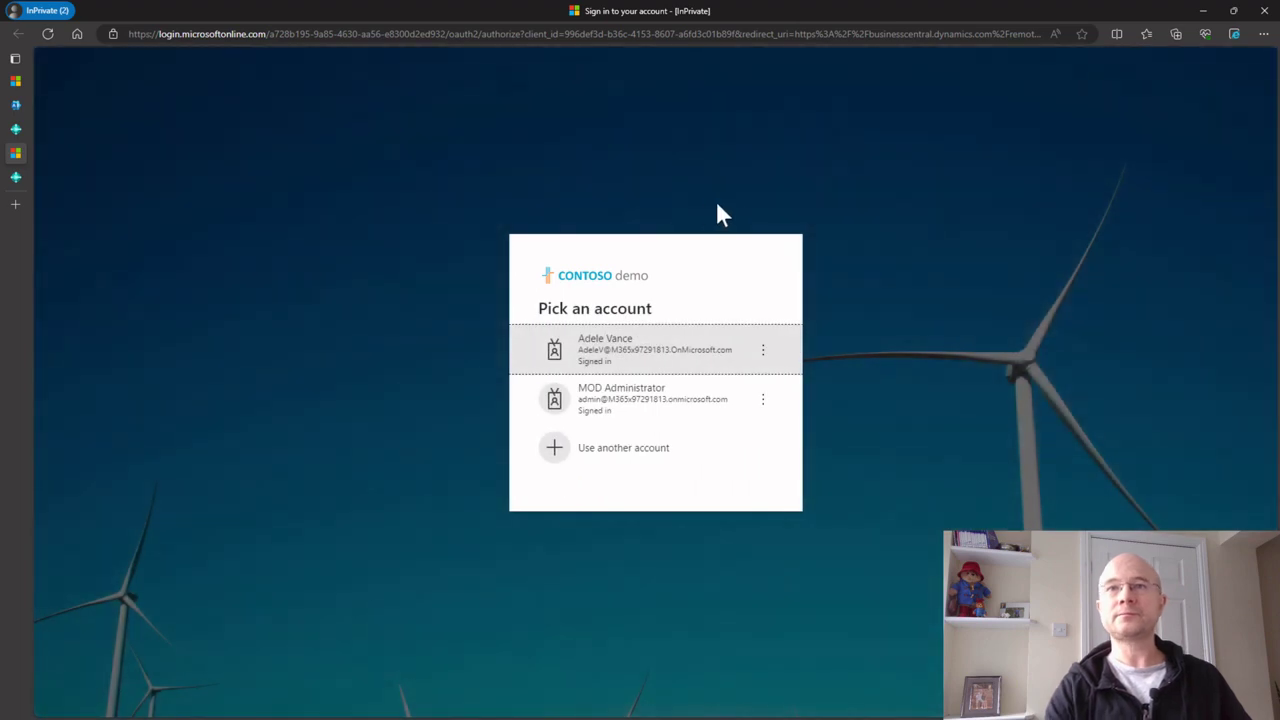
left_click(624, 412)
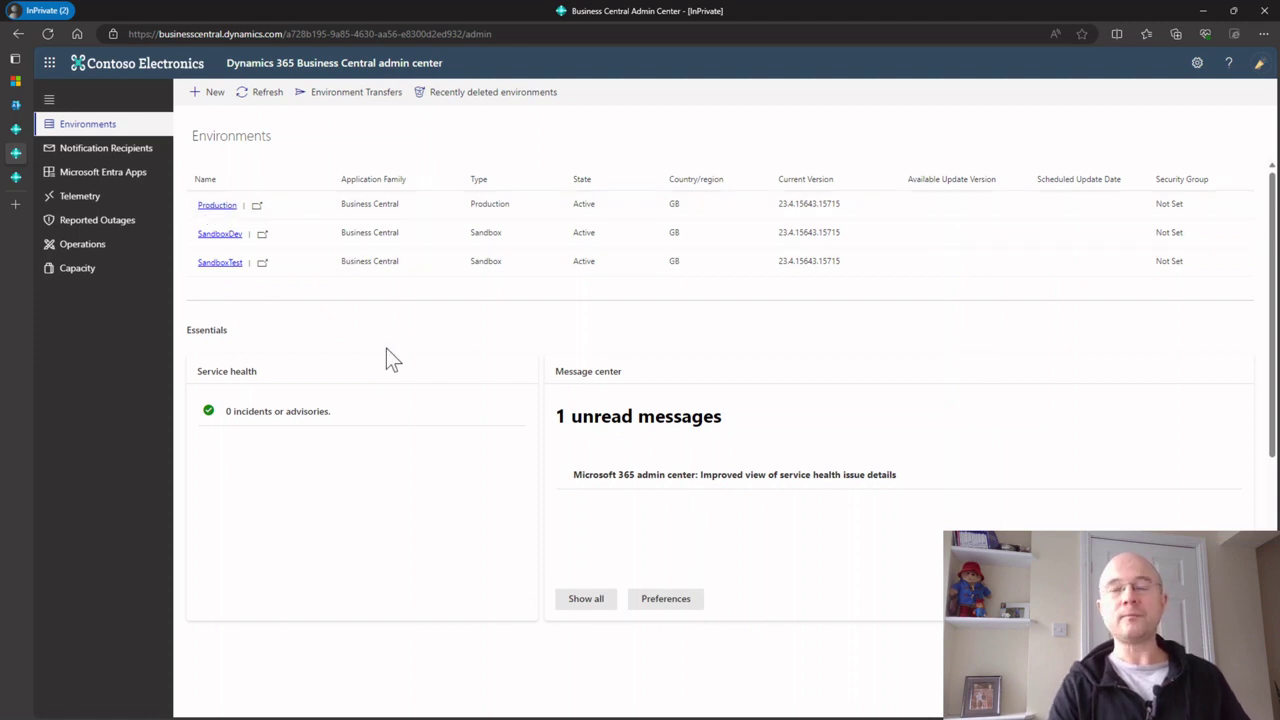
Launch SandboxDev in Business Central and view its Available Companies.
left_click(222, 235)
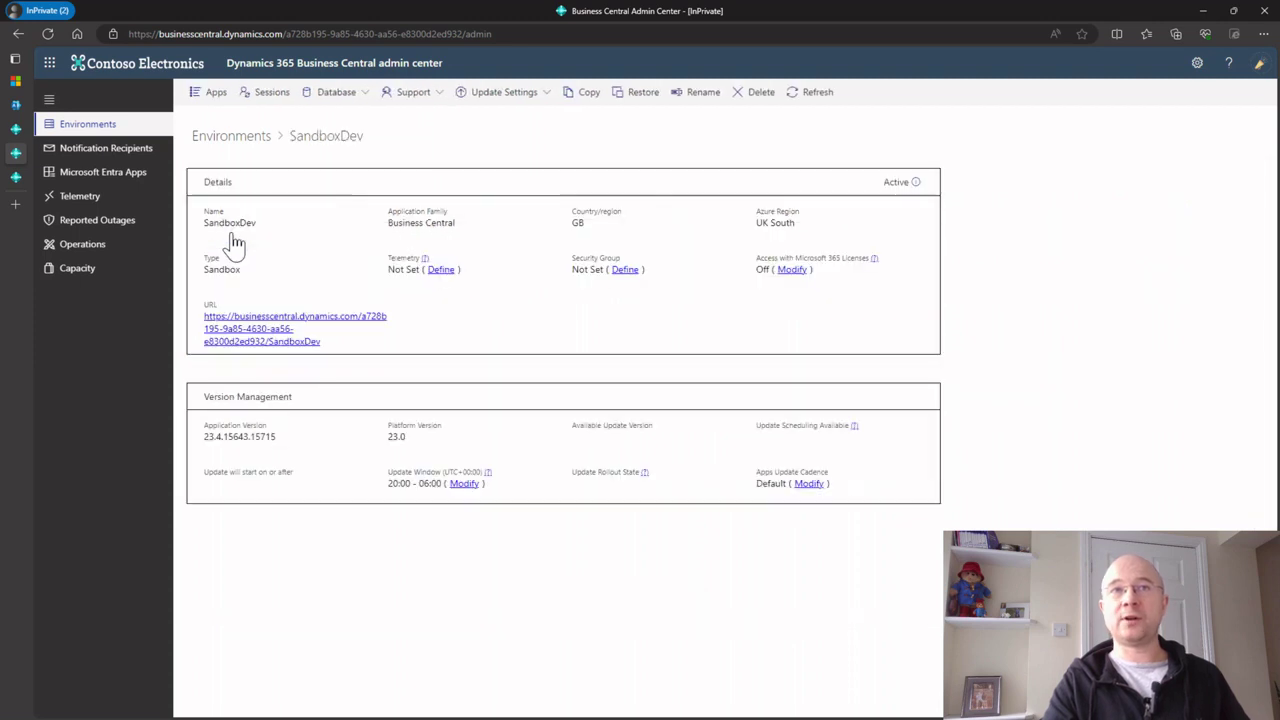
left_click(238, 334)
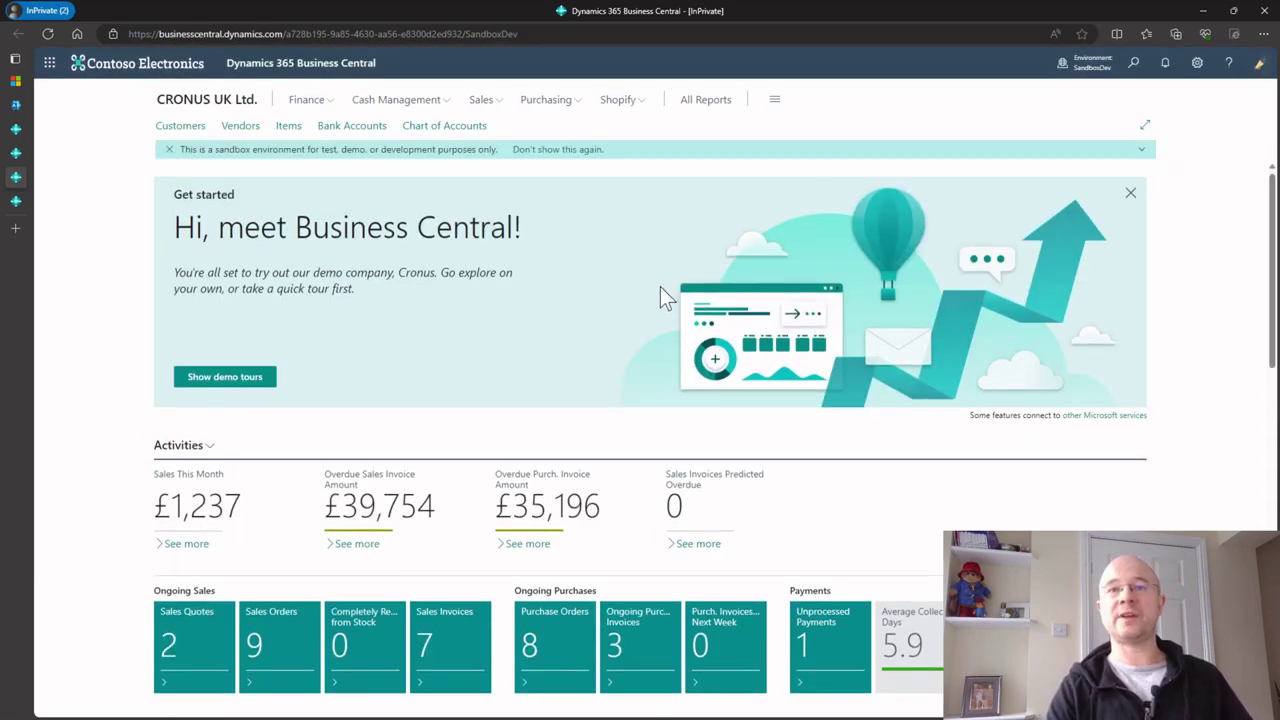
left_click(1088, 66)
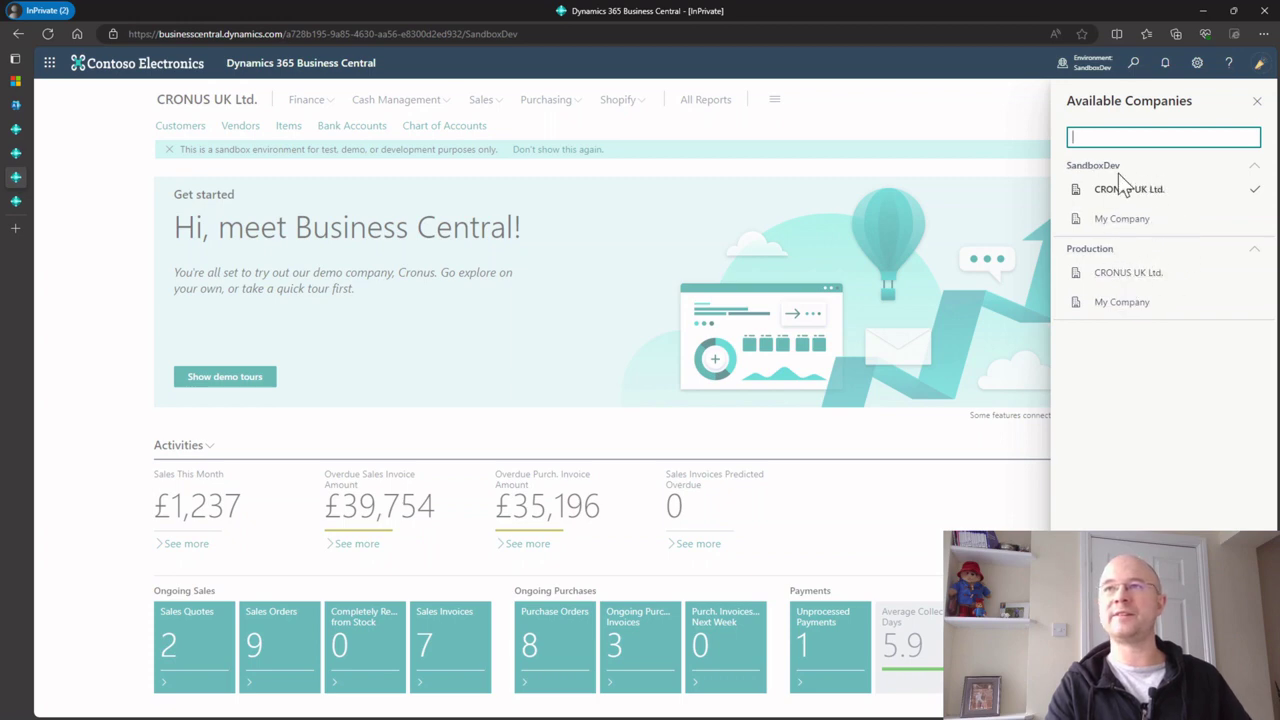
Close the companies list, then review the SandboxTest and Production environment details in the admin center.
left_click(1257, 104)
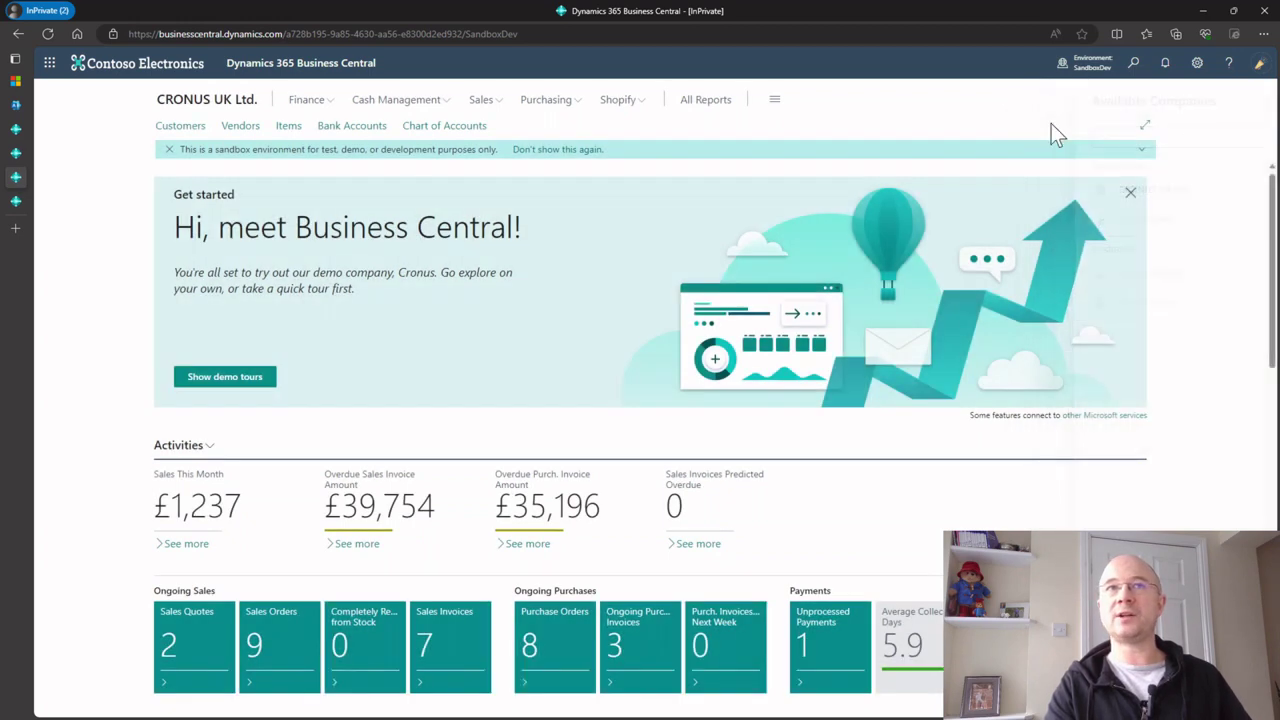
left_click(28, 158)
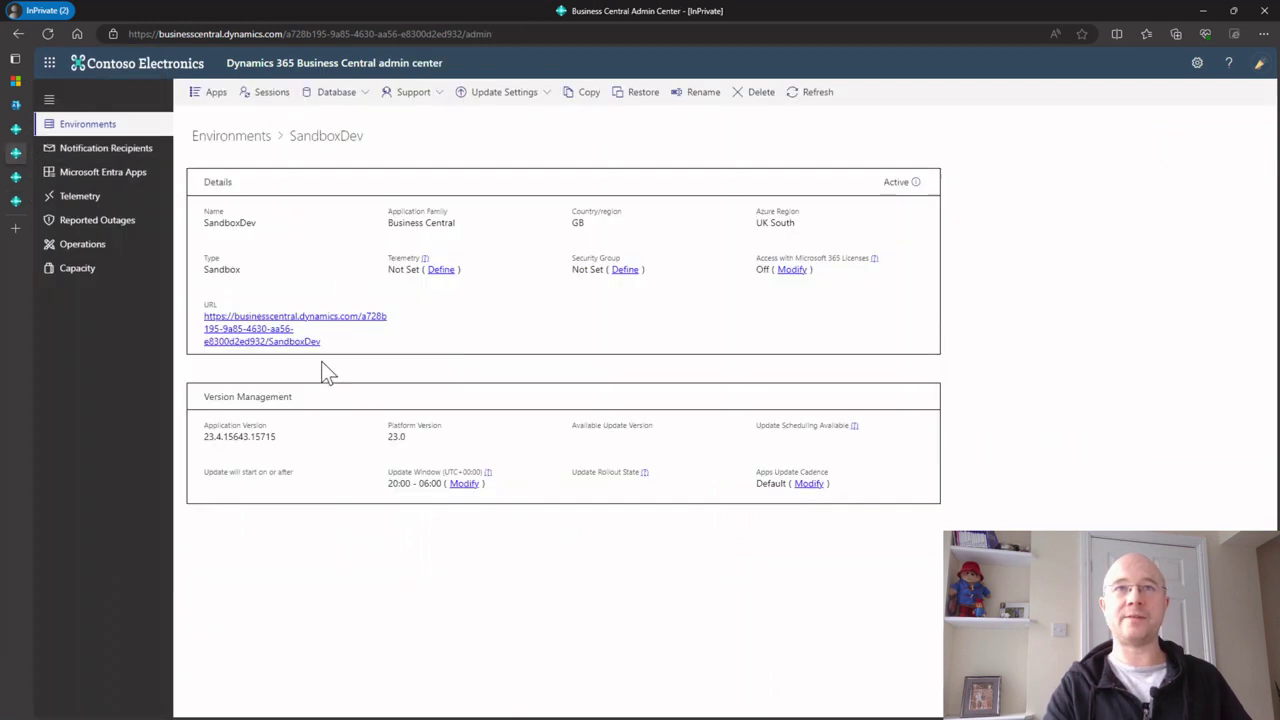
left_click(239, 143)
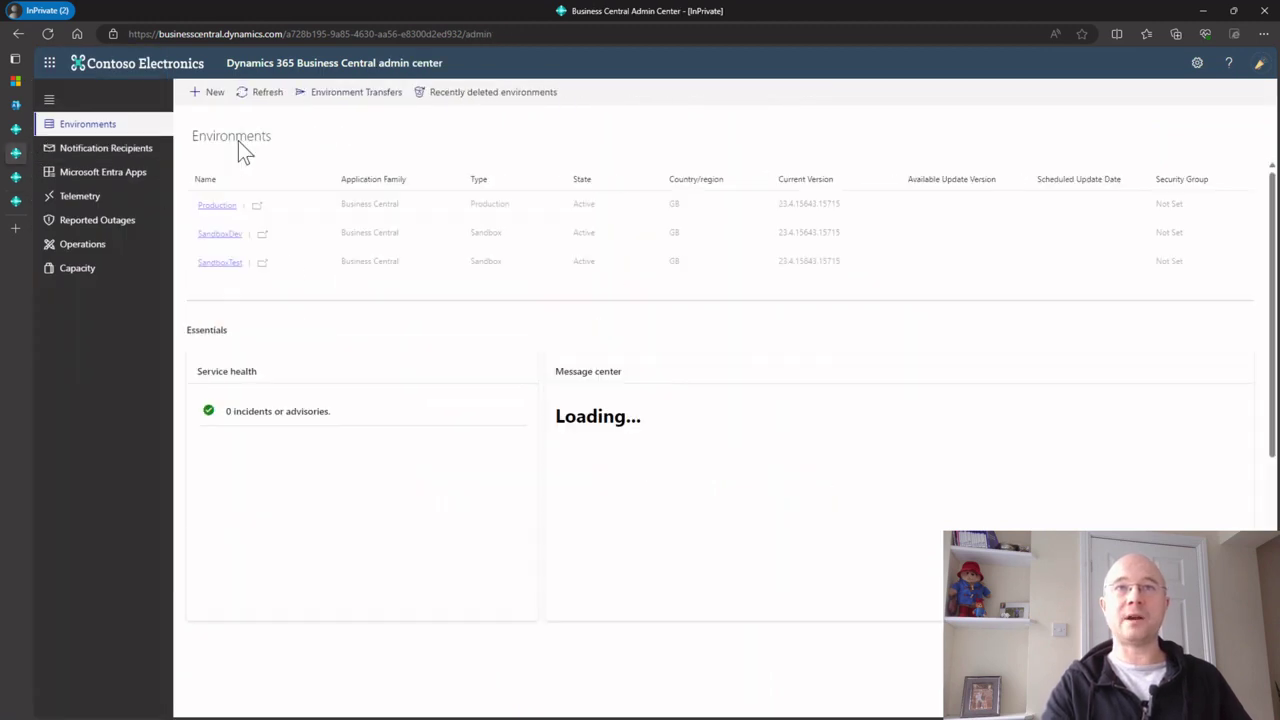
left_click(222, 263)
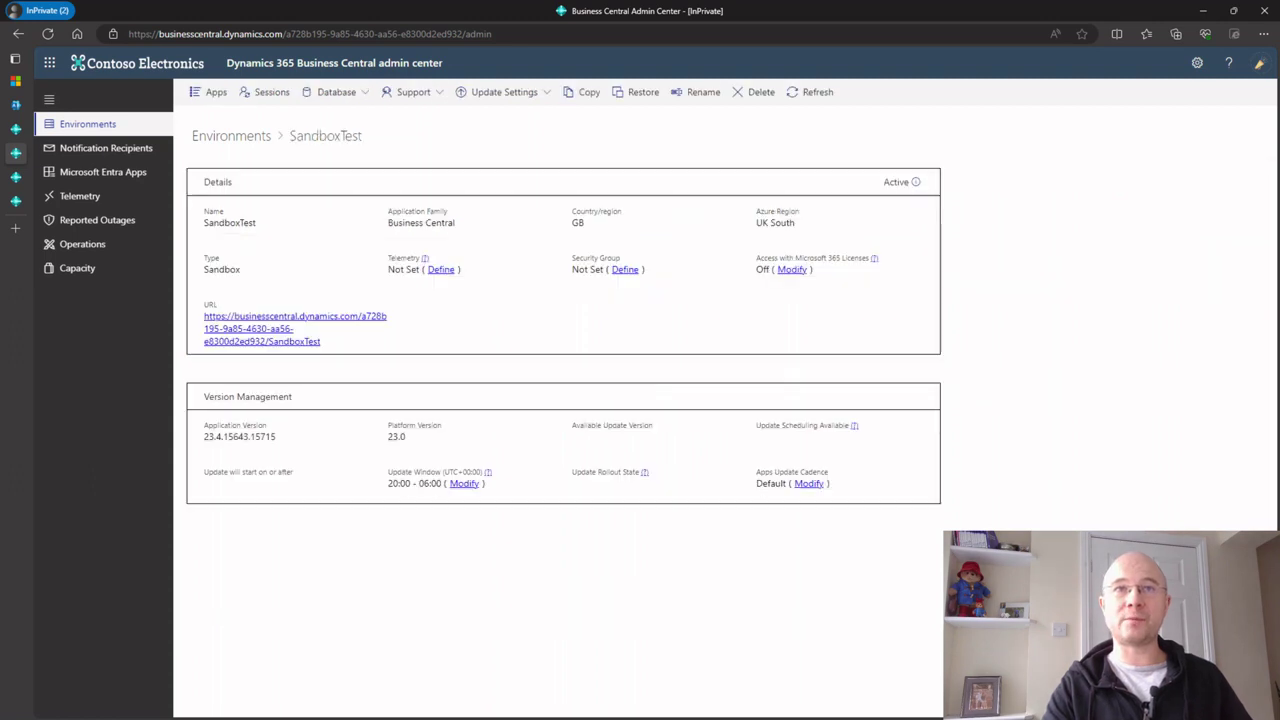
left_click(241, 136)
left_click(222, 207)
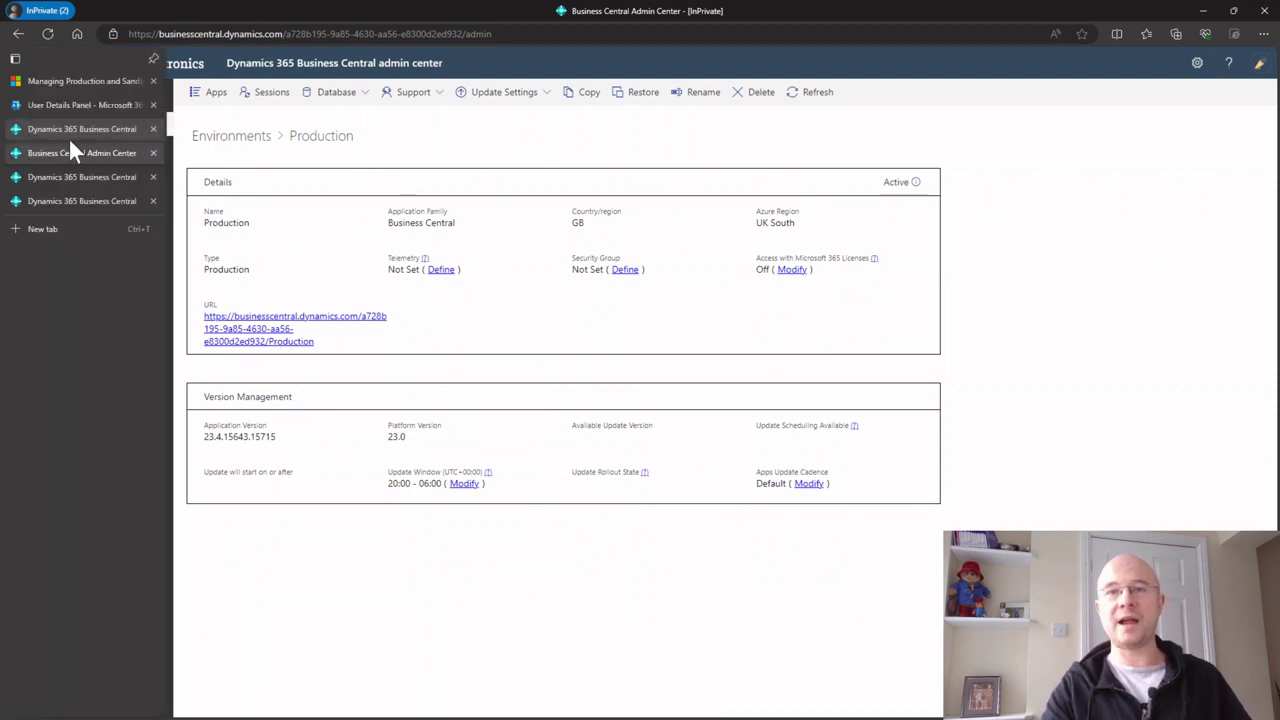
left_click(240, 140)
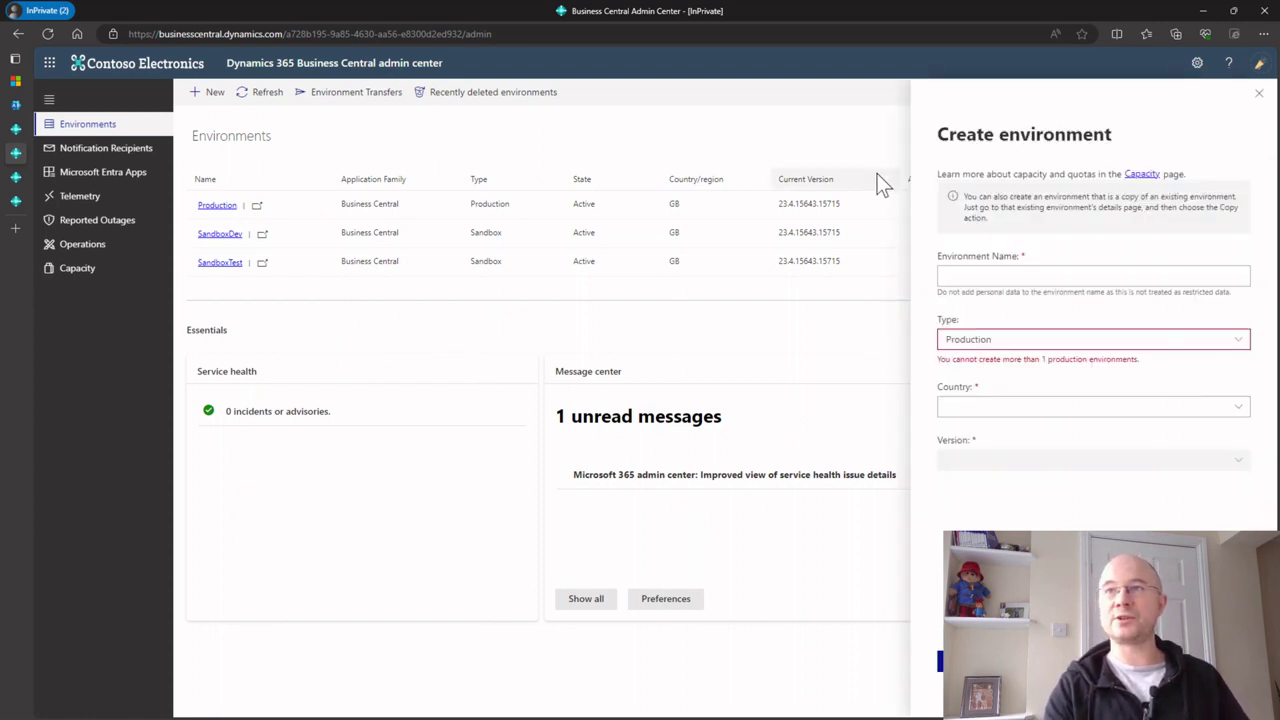
Name the new environment SandboxQA and set its type to Sandbox.
left_click(1093, 276)
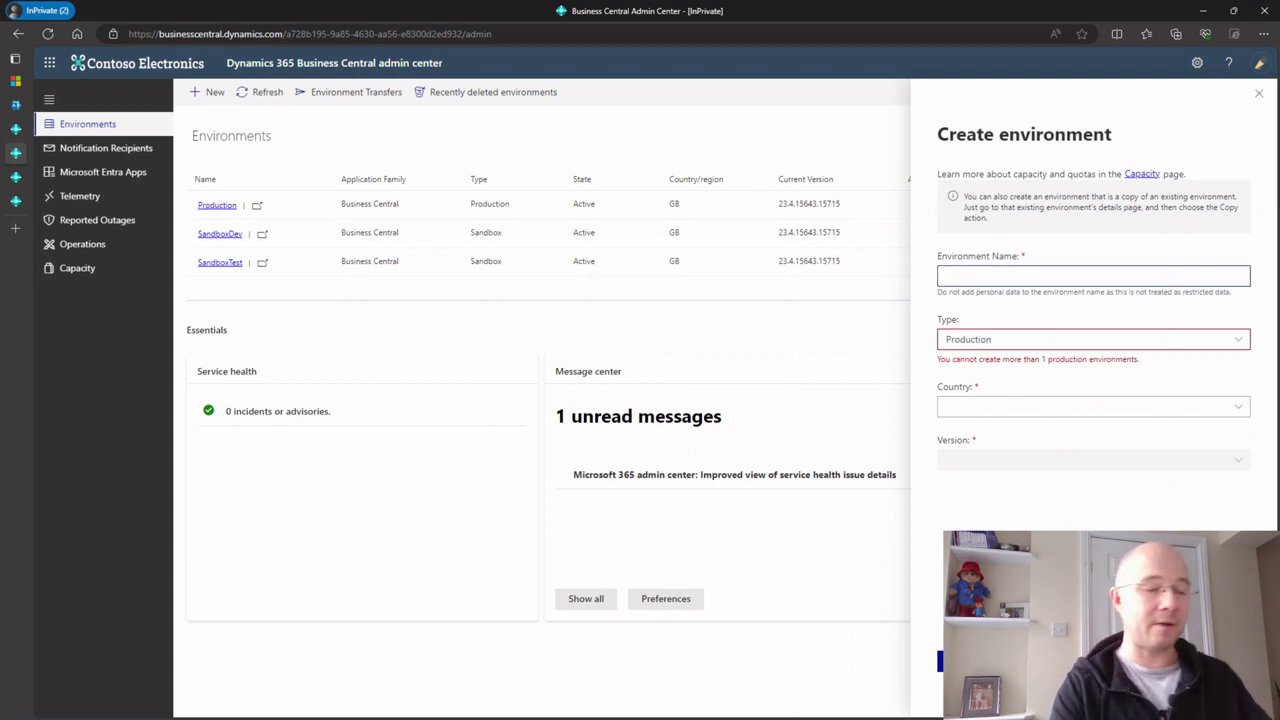
type("Sandbox")
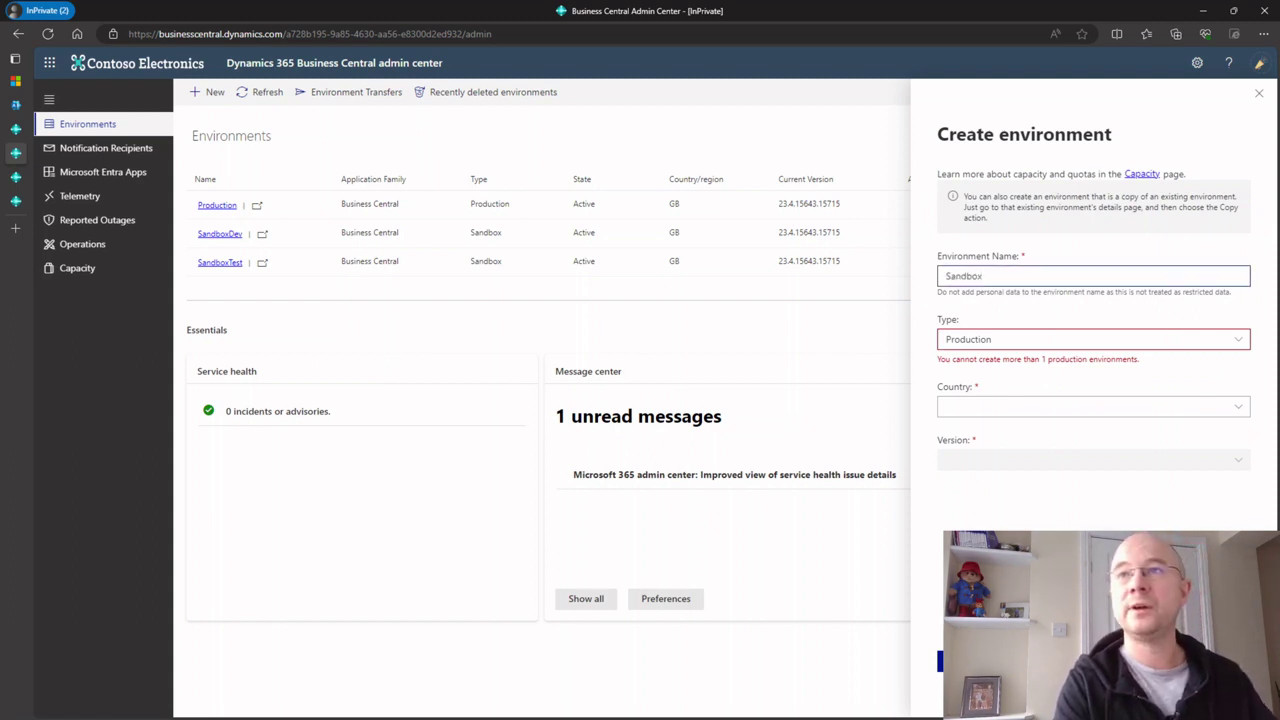
type("QA")
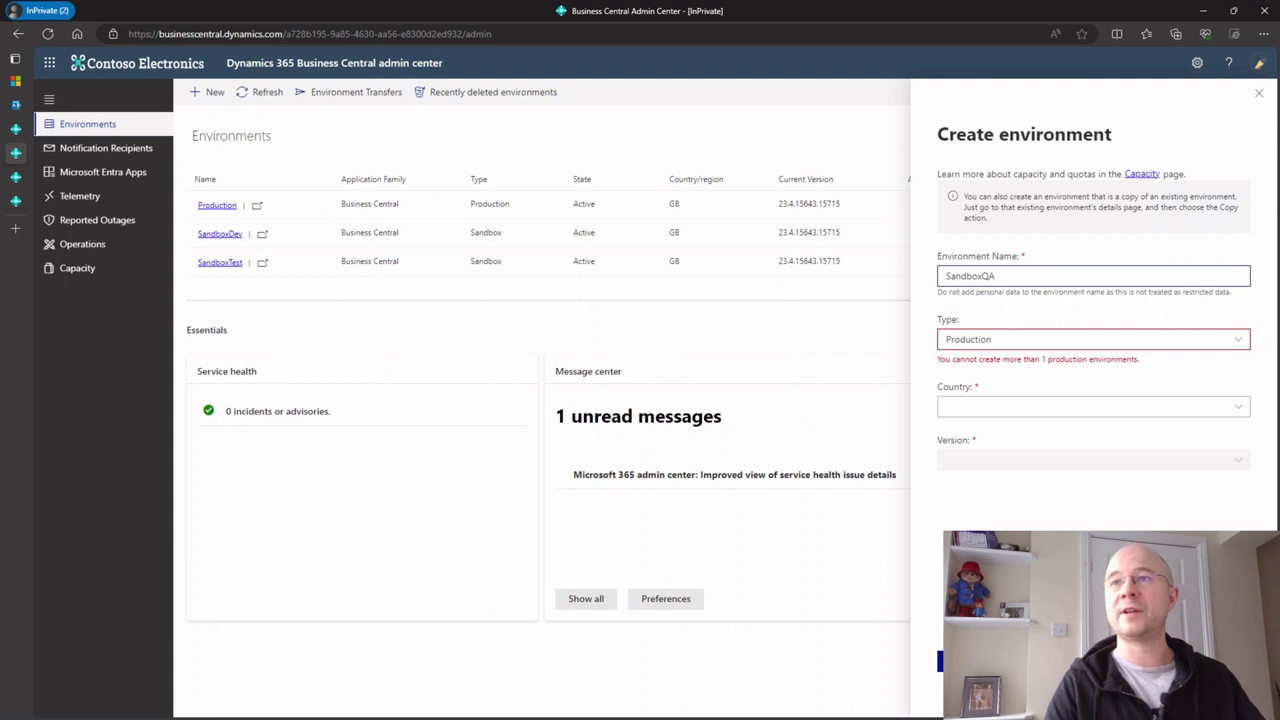
left_click(946, 344)
left_click(965, 388)
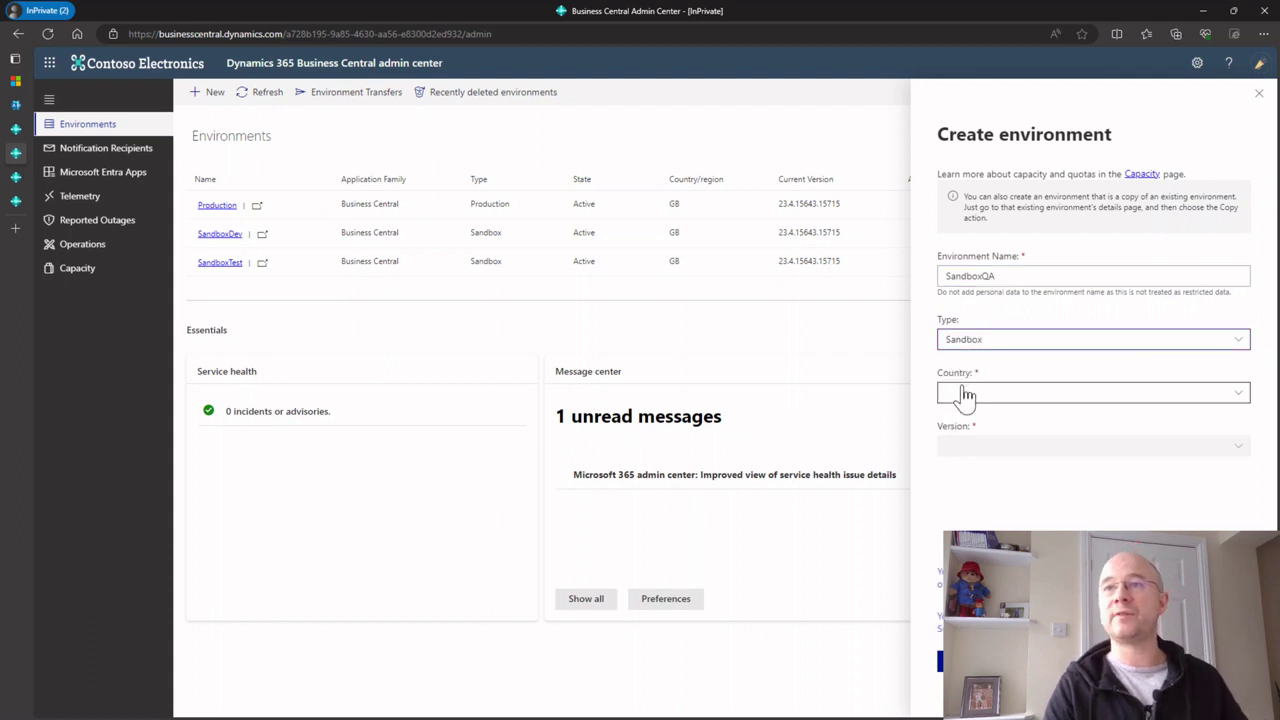
left_click(970, 342)
left_click(968, 361)
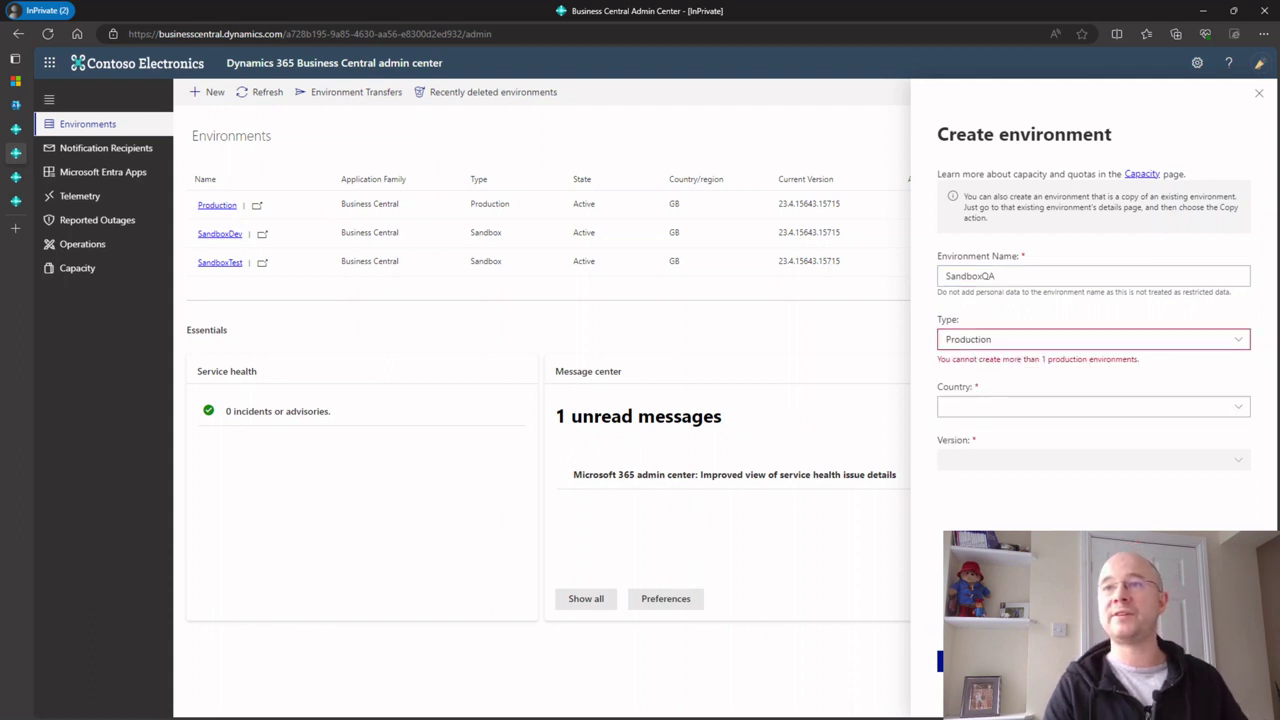
left_click(972, 343)
left_click(971, 385)
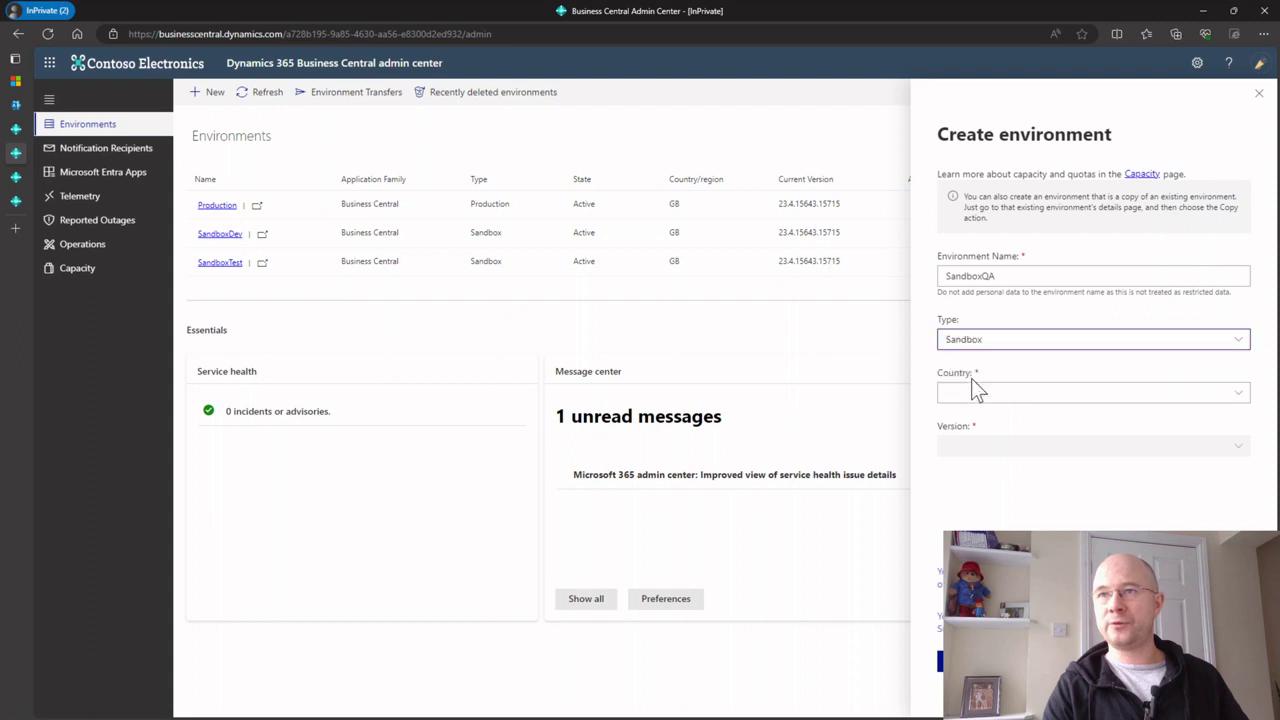
Choose GB as the country and create the SandboxQA environment.
left_click(968, 398)
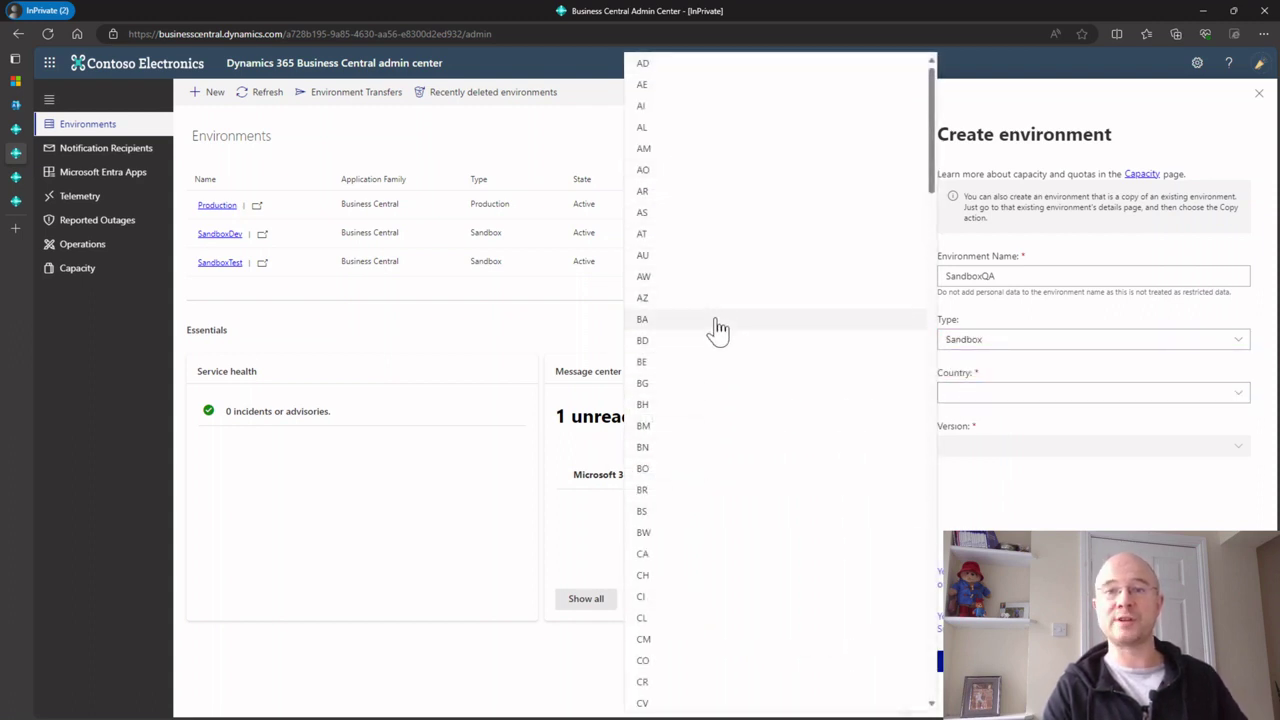
scroll(716, 329, "down", 2)
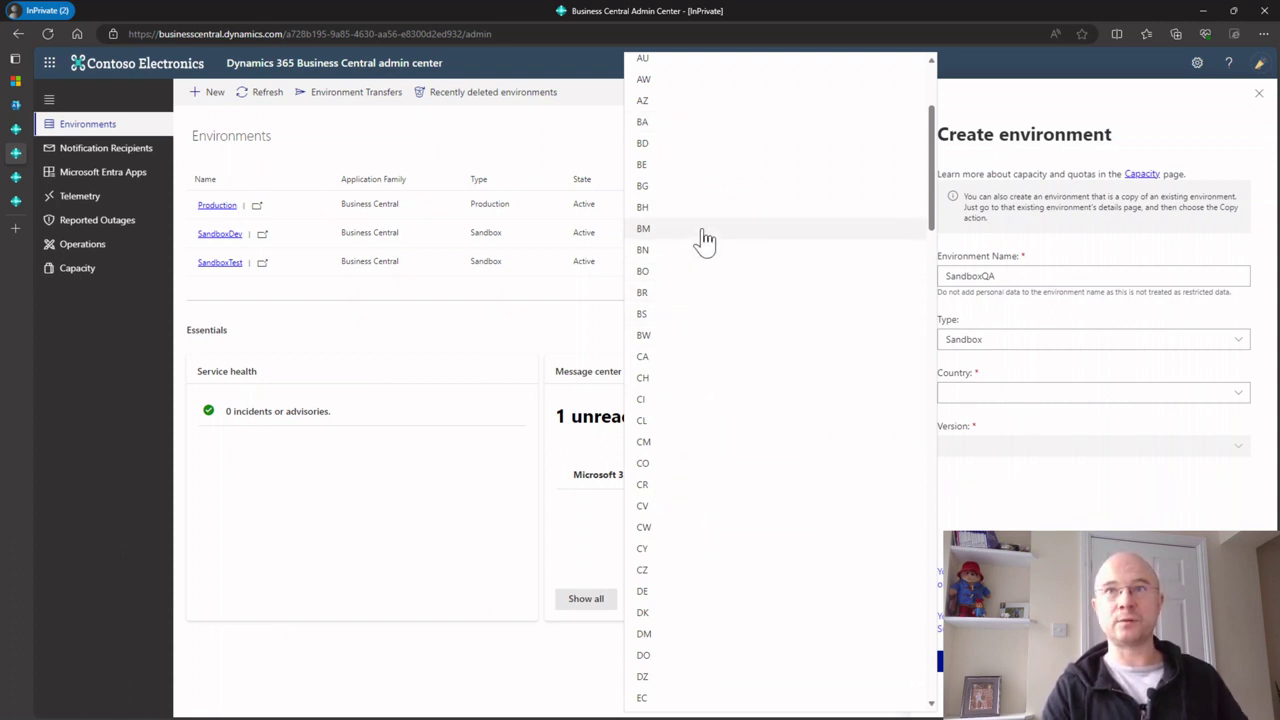
scroll(720, 298, "down", 5)
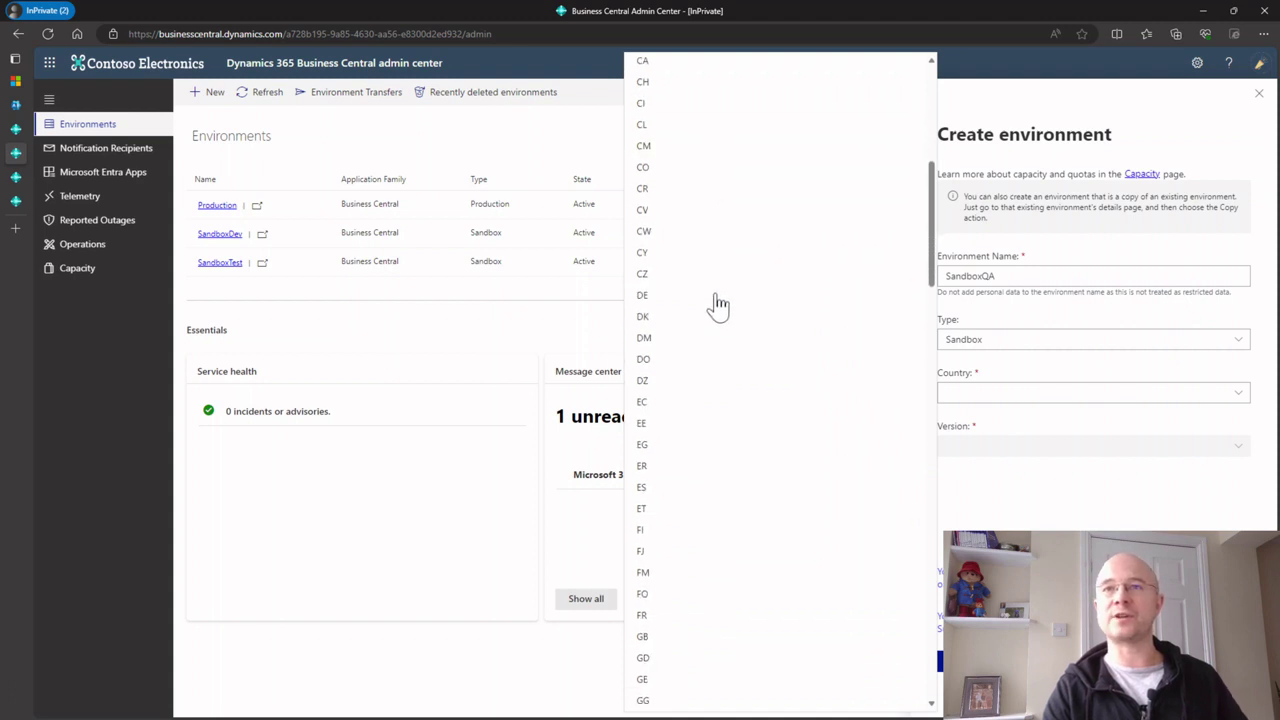
left_click(688, 440)
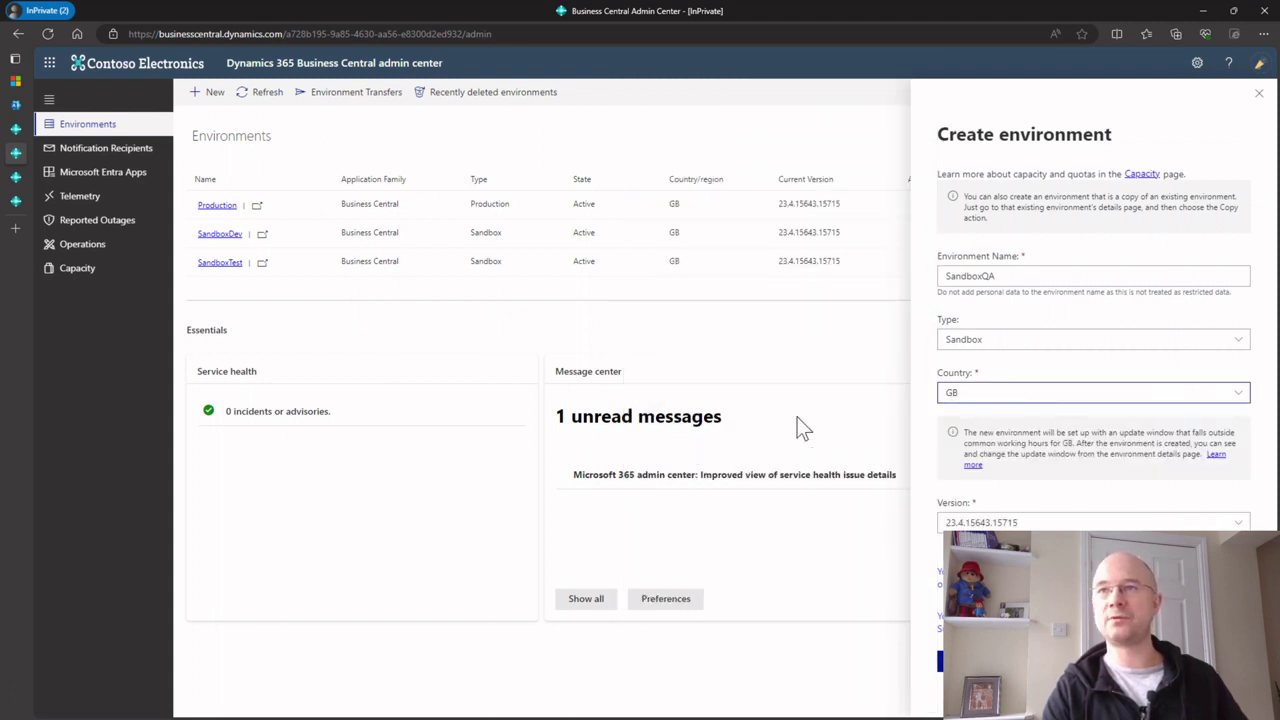
left_click(945, 661)
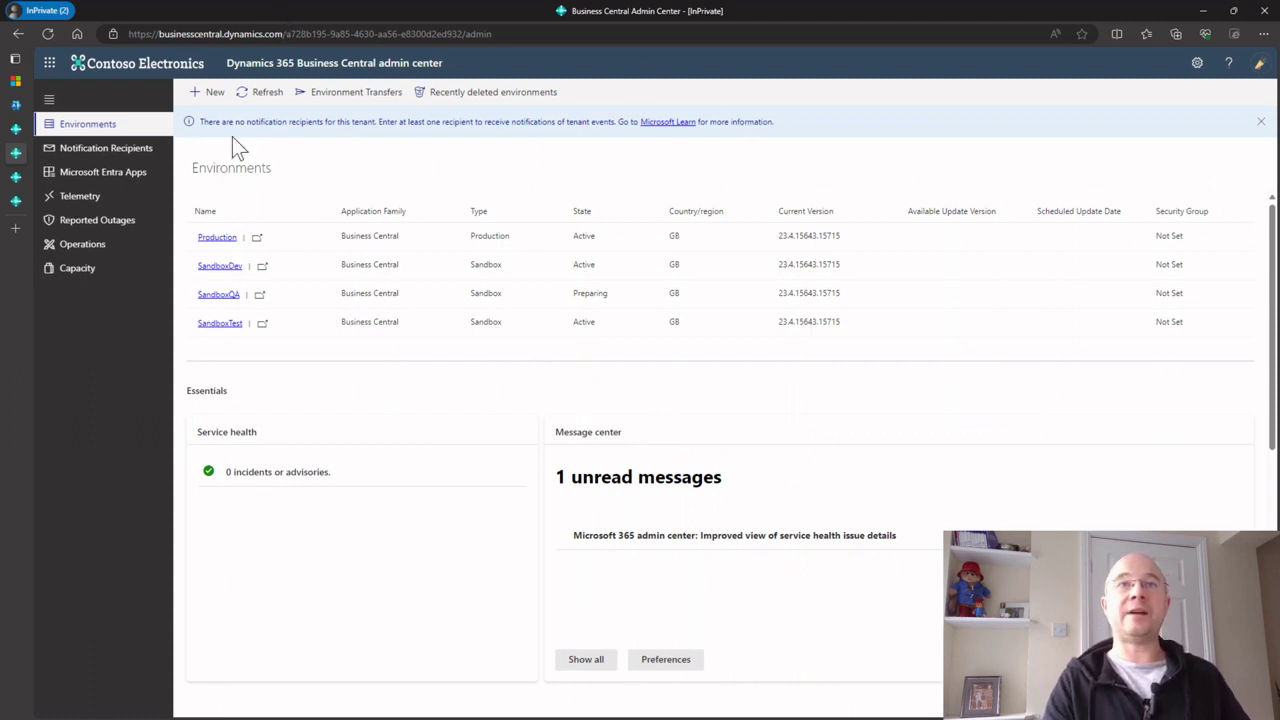
View SandboxDev's details, then return to the Environments list showing SandboxQA as Preparing.
left_click(220, 266)
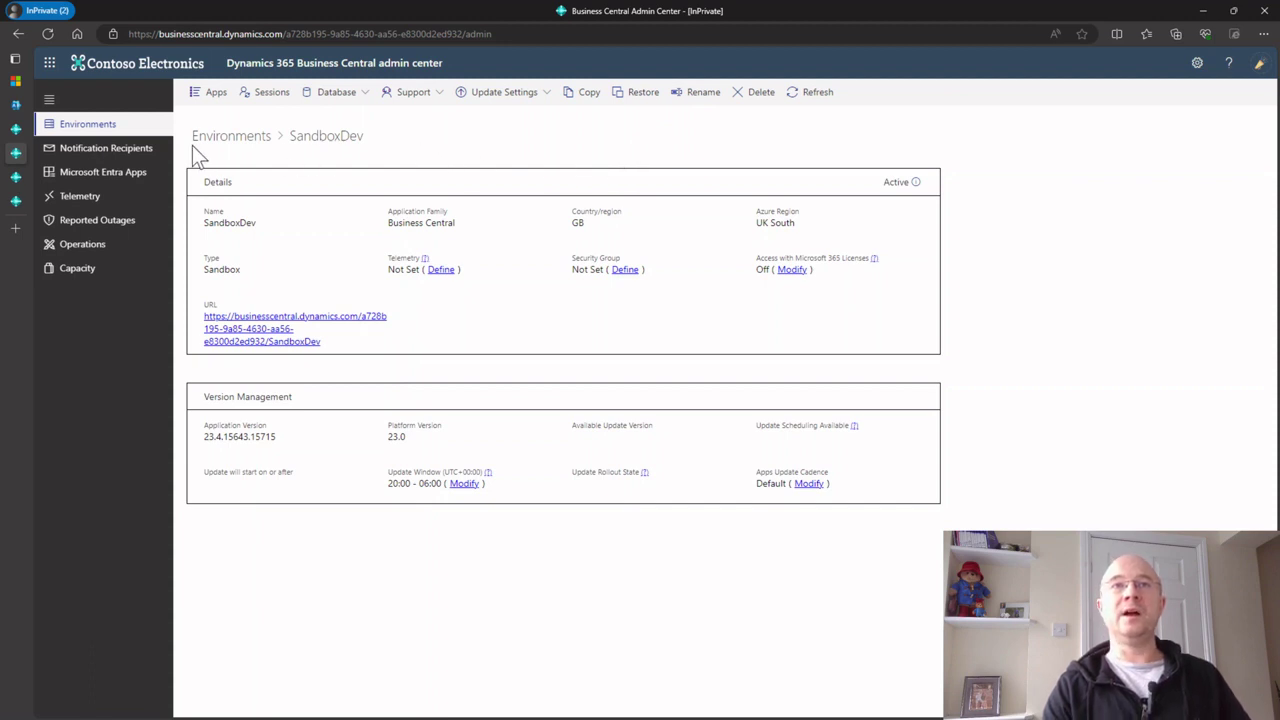
left_click(100, 128)
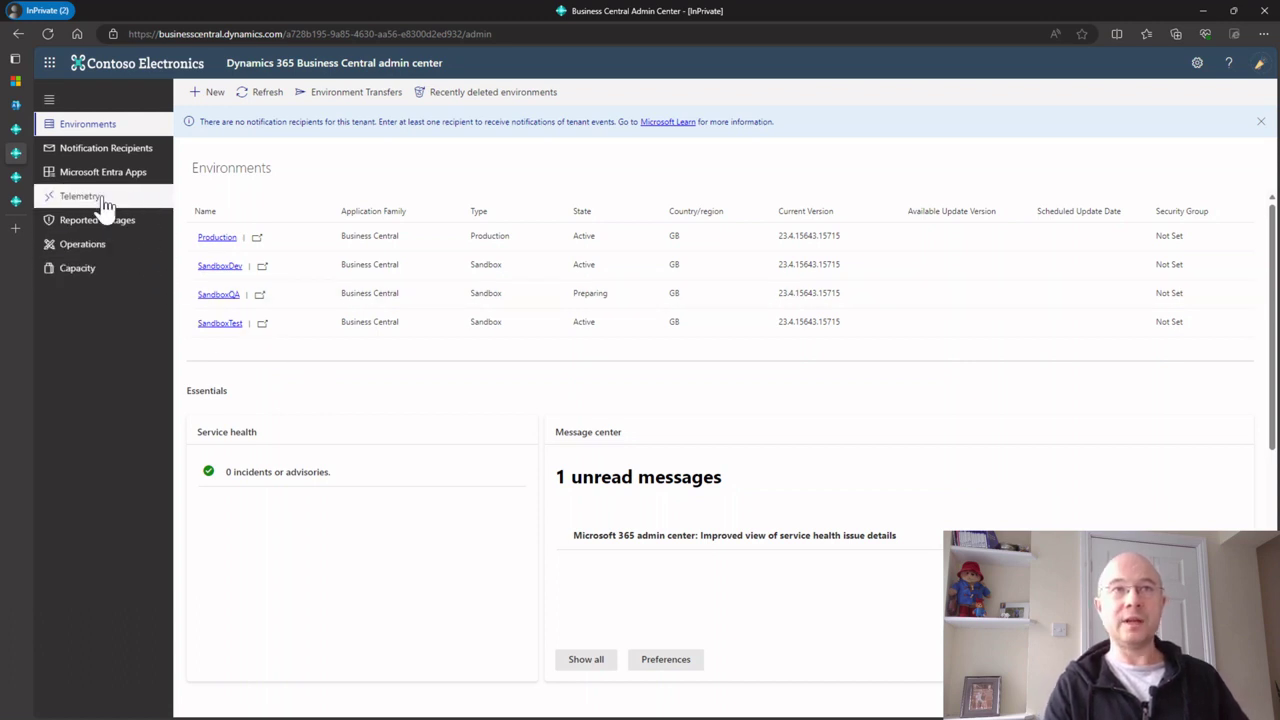
Check Available Companies on the CRONUS UK Ltd. Production home page, then close the panel.
mouse_move(20, 138)
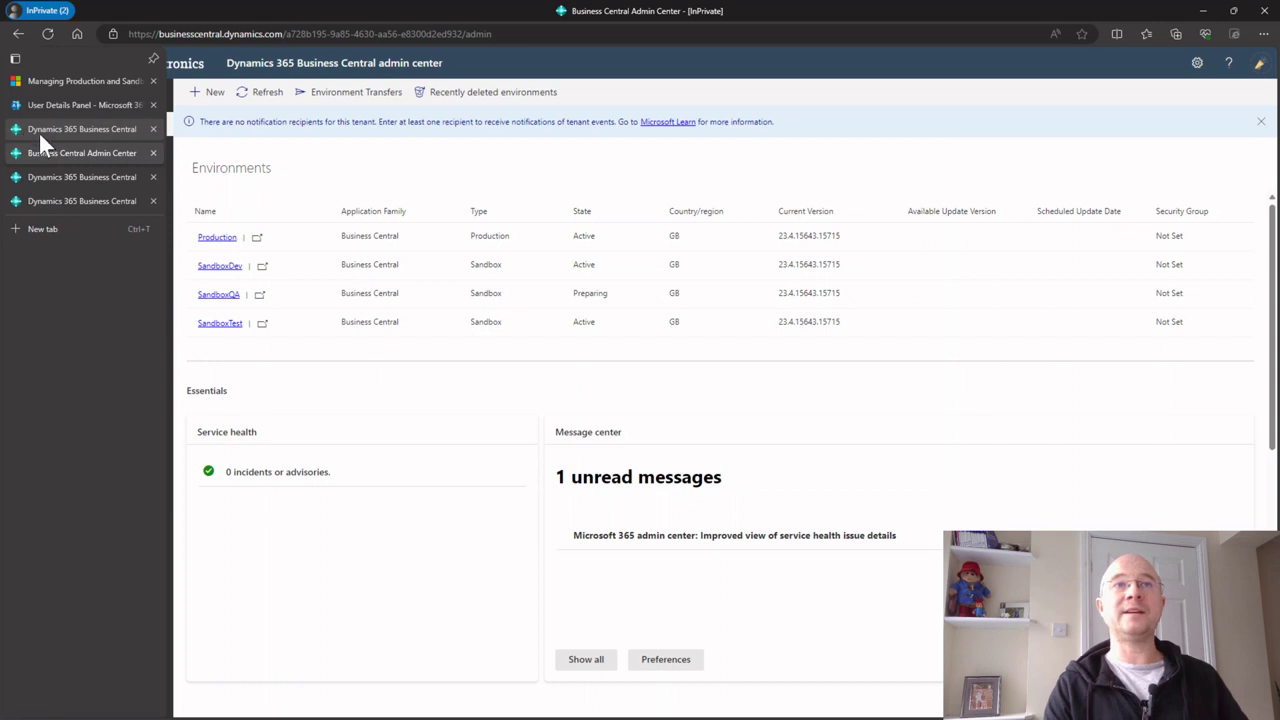
left_click(46, 130)
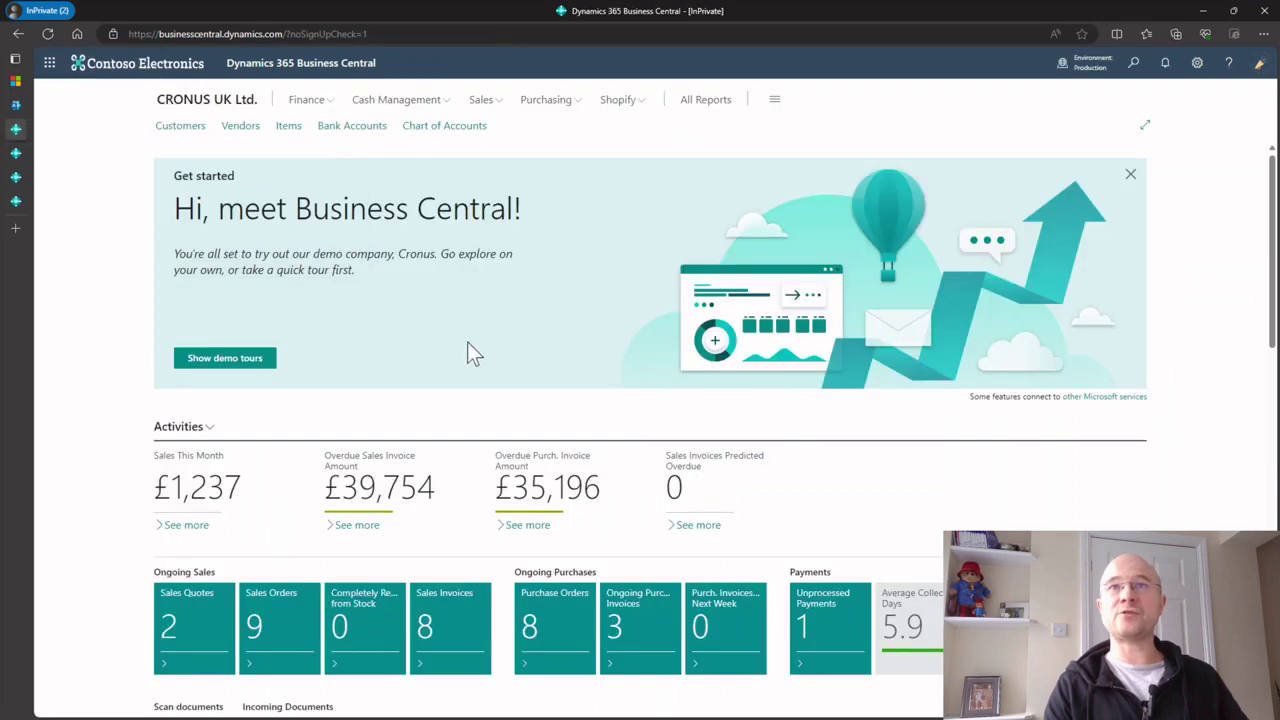
left_click(1095, 62)
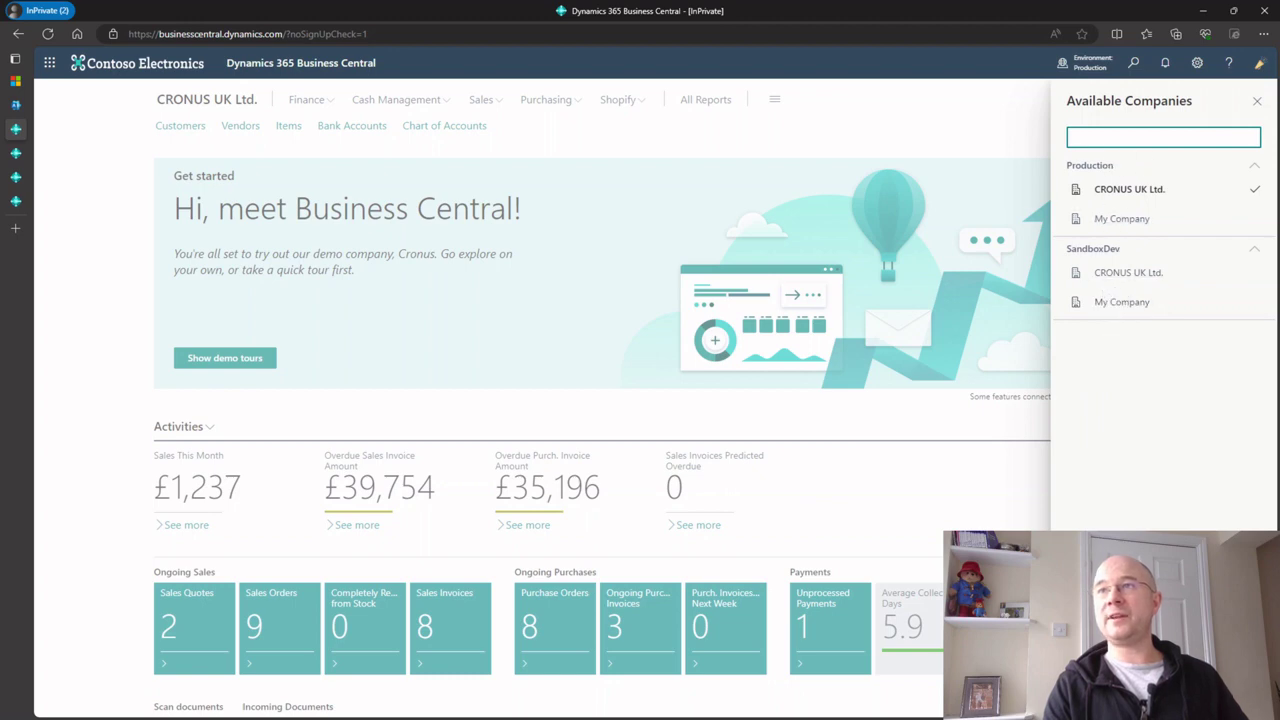
left_click(1257, 101)
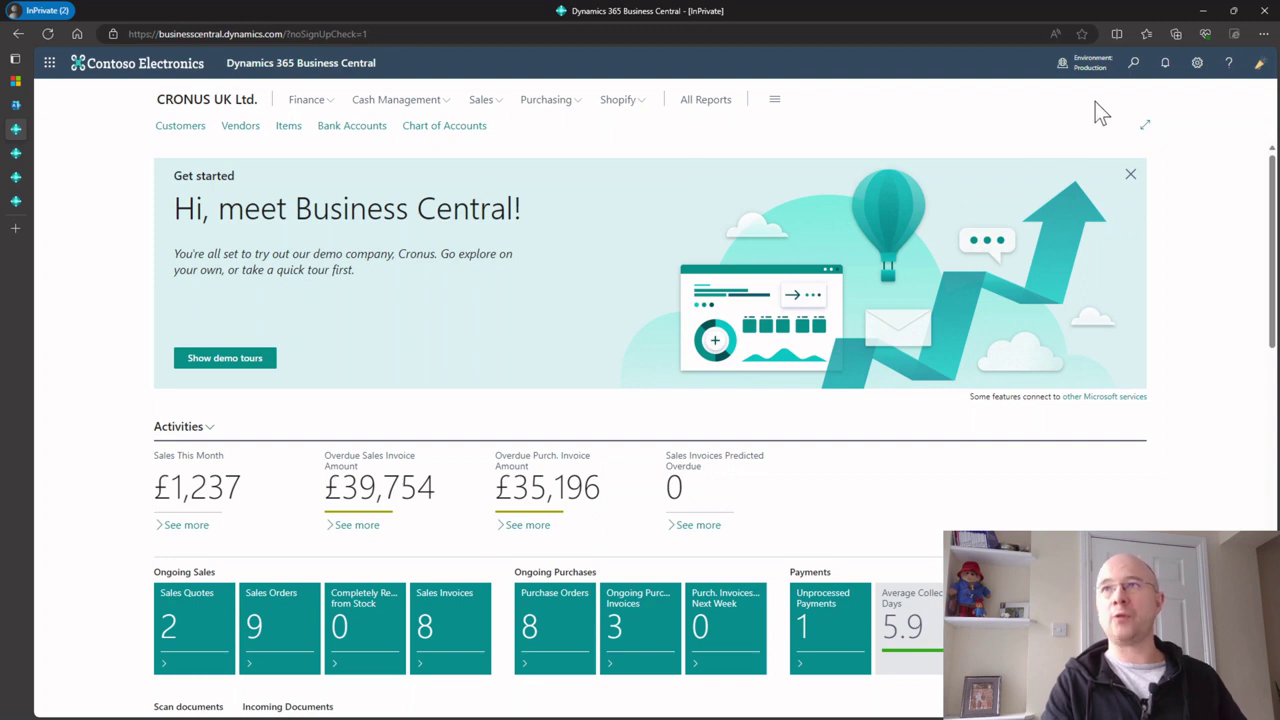
left_click(1133, 62)
type("f")
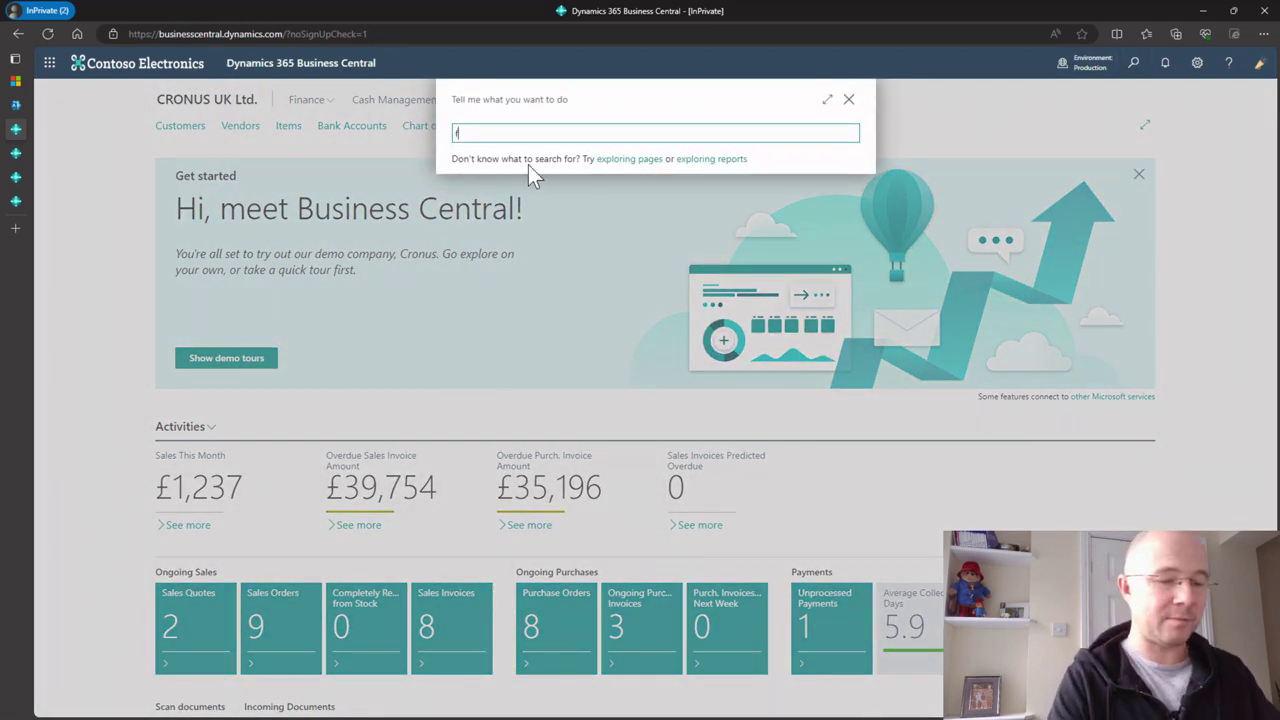
type("eature mana")
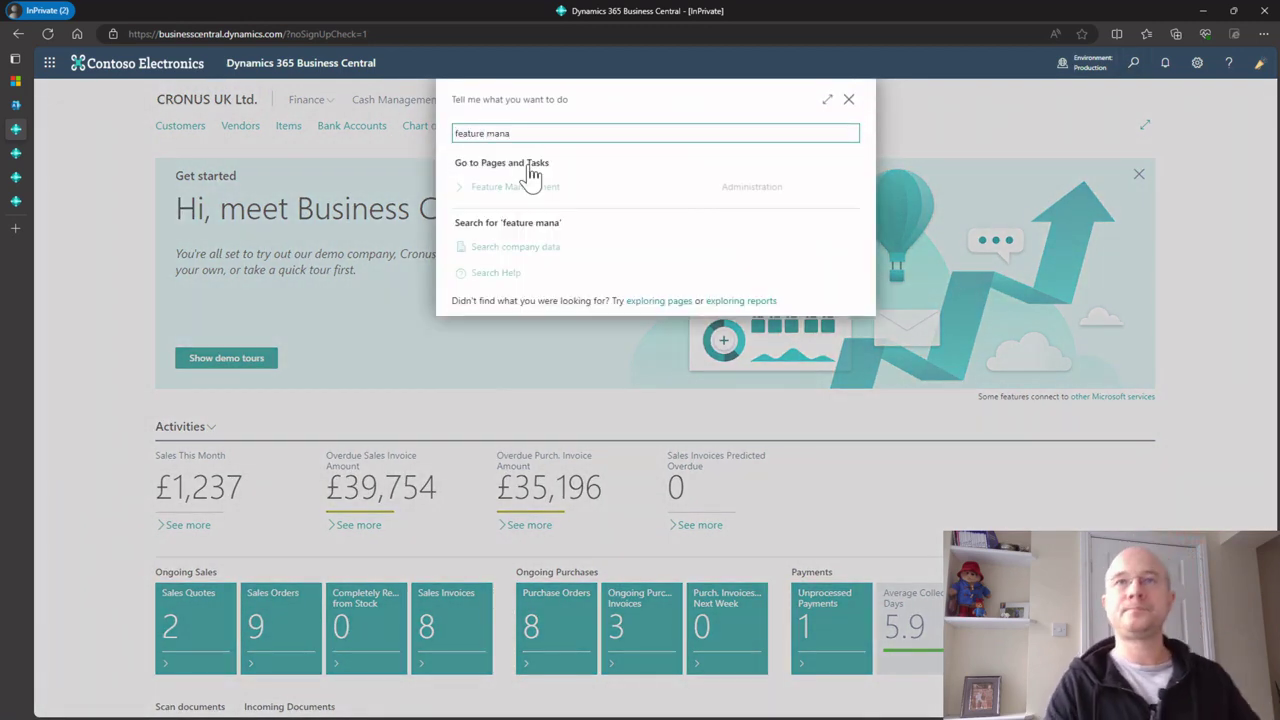
left_click(519, 184)
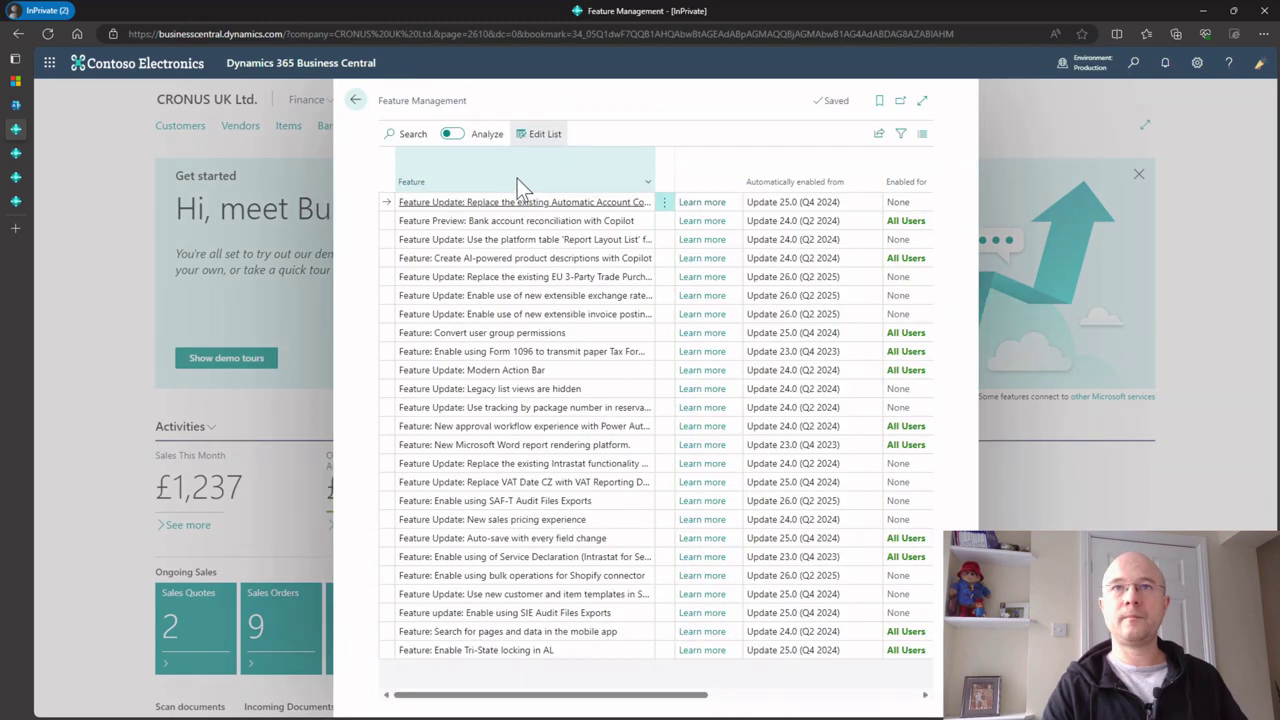
left_click(922, 100)
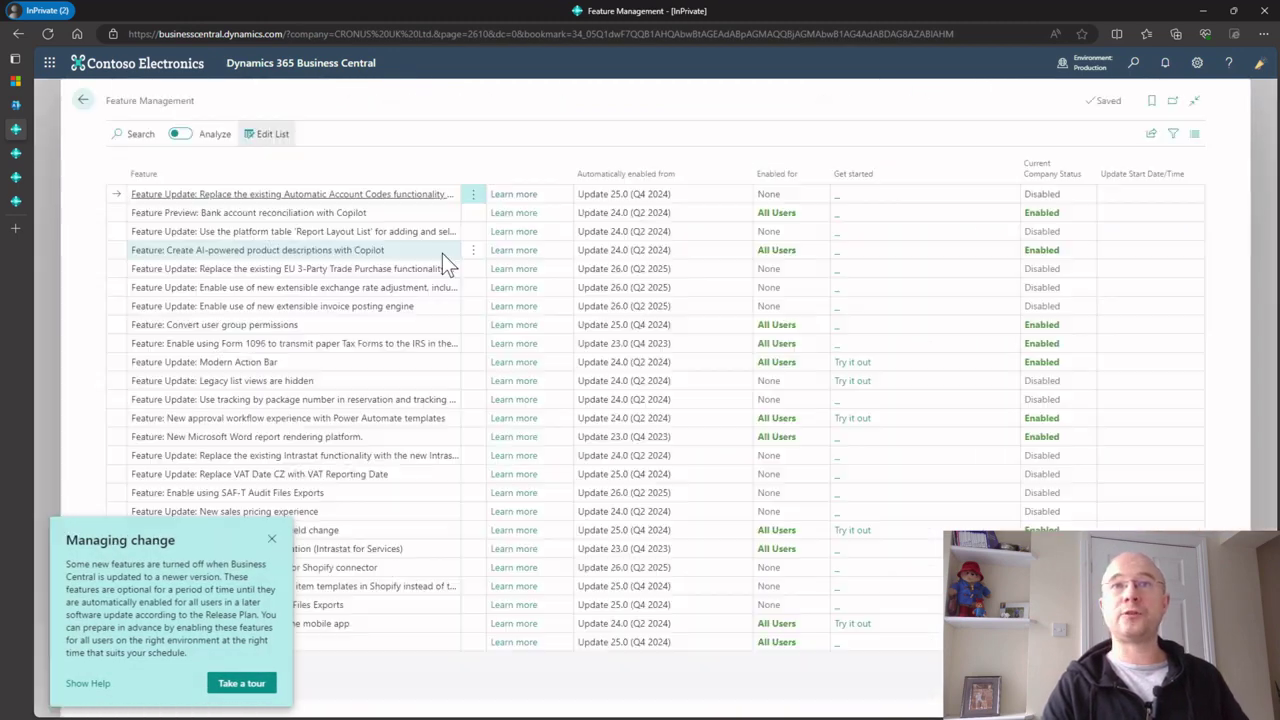
left_click(279, 542)
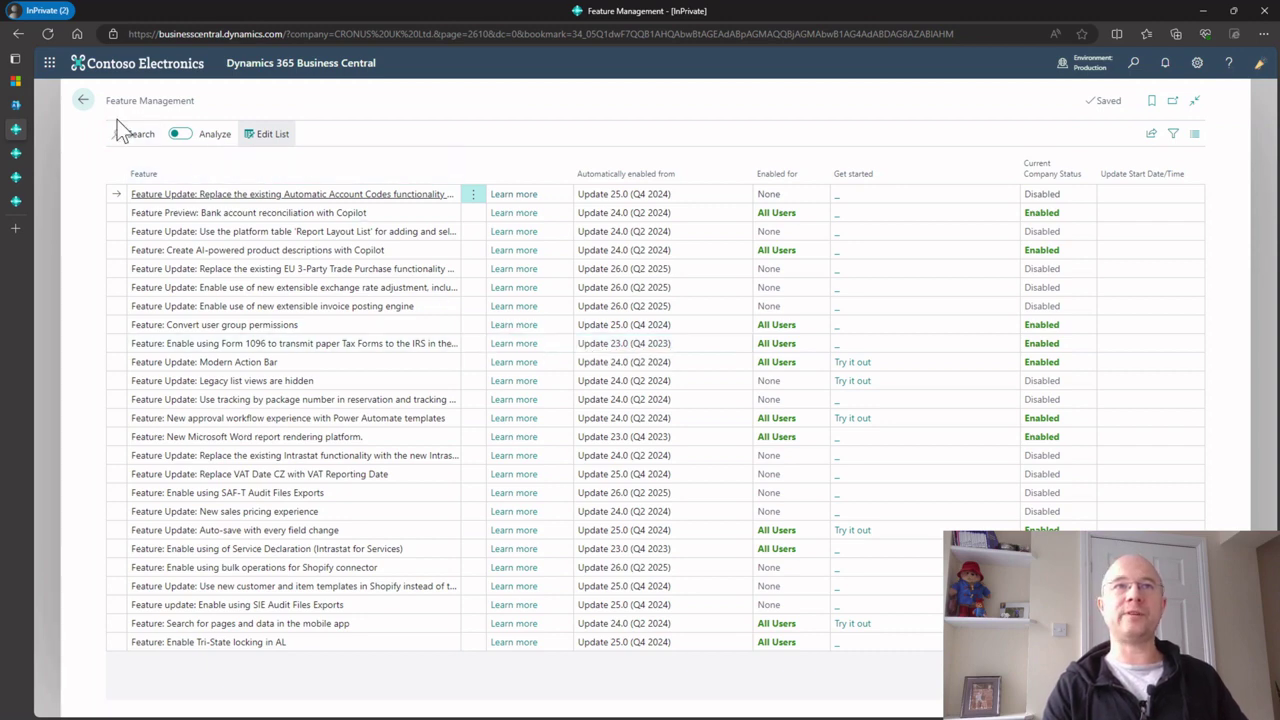
left_click(84, 102)
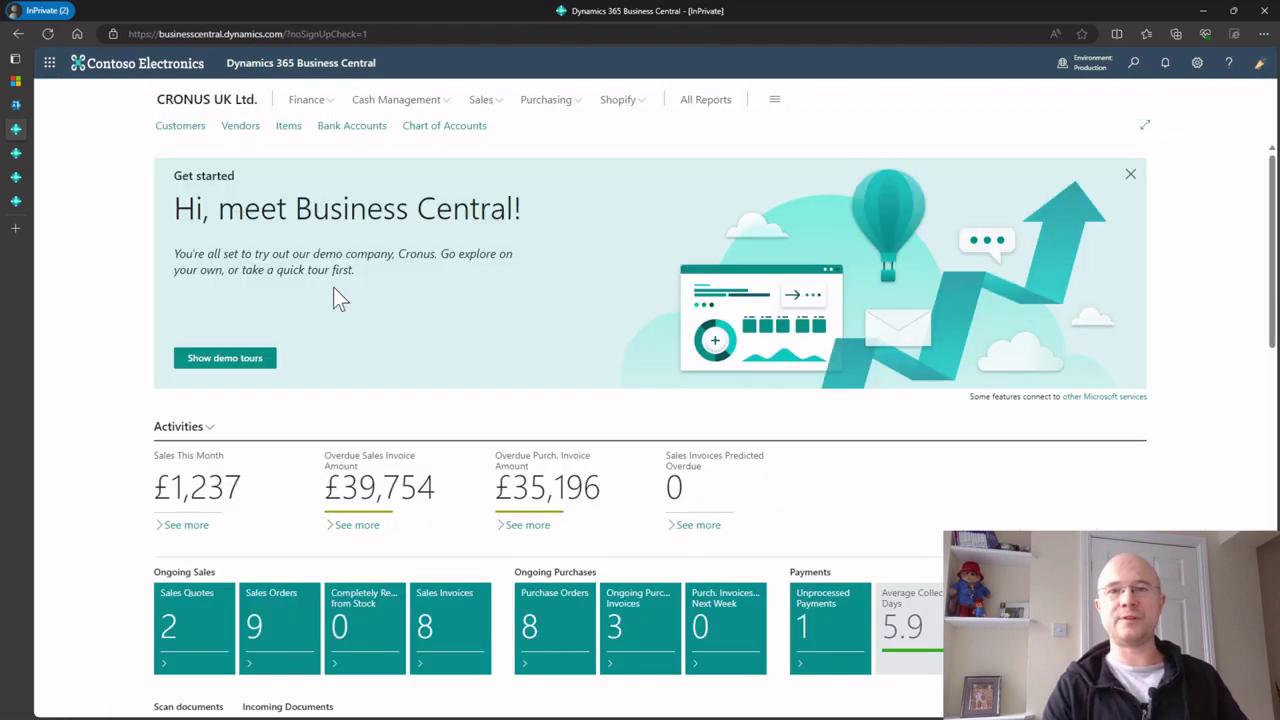